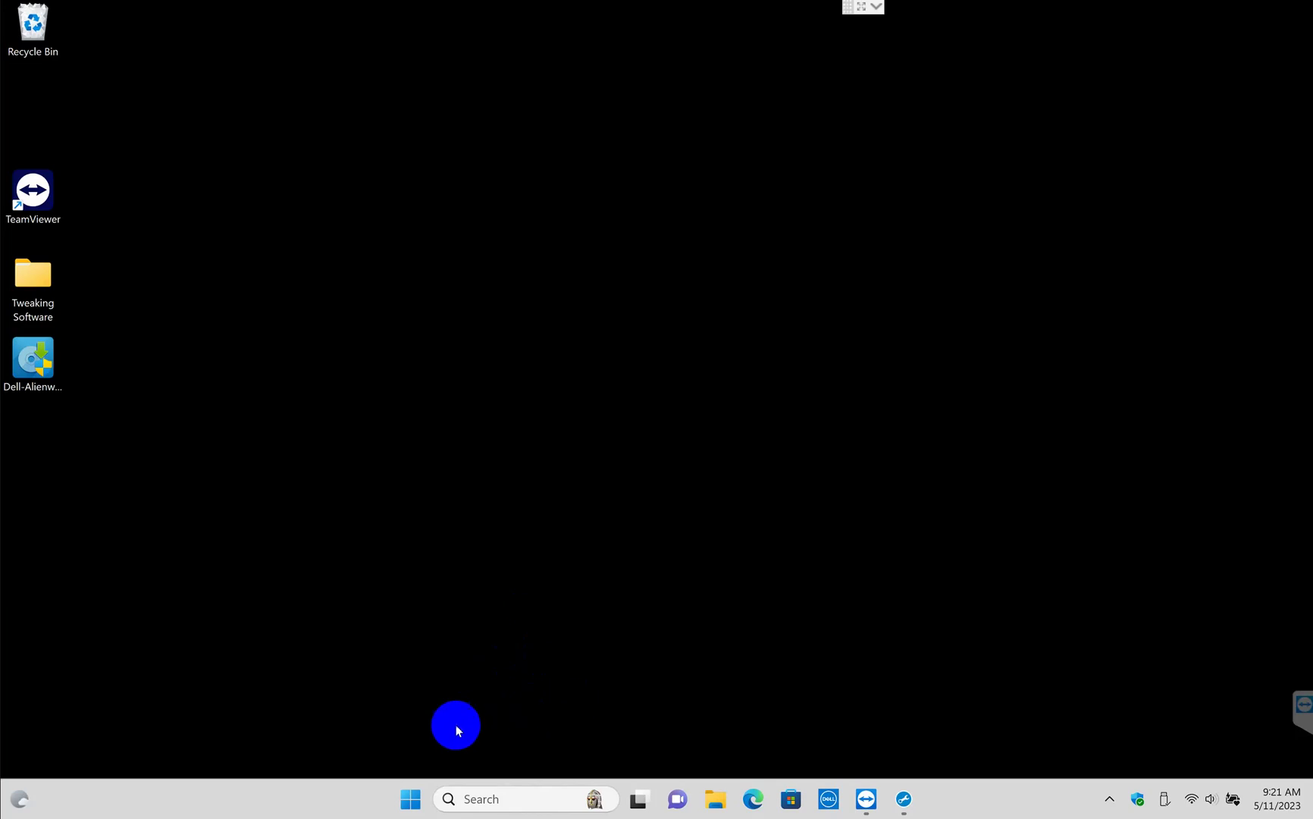
Search 'kill' in Start and launch Killer Intelligence Center
{"action": "left_click", "coordinate": [410, 798]}
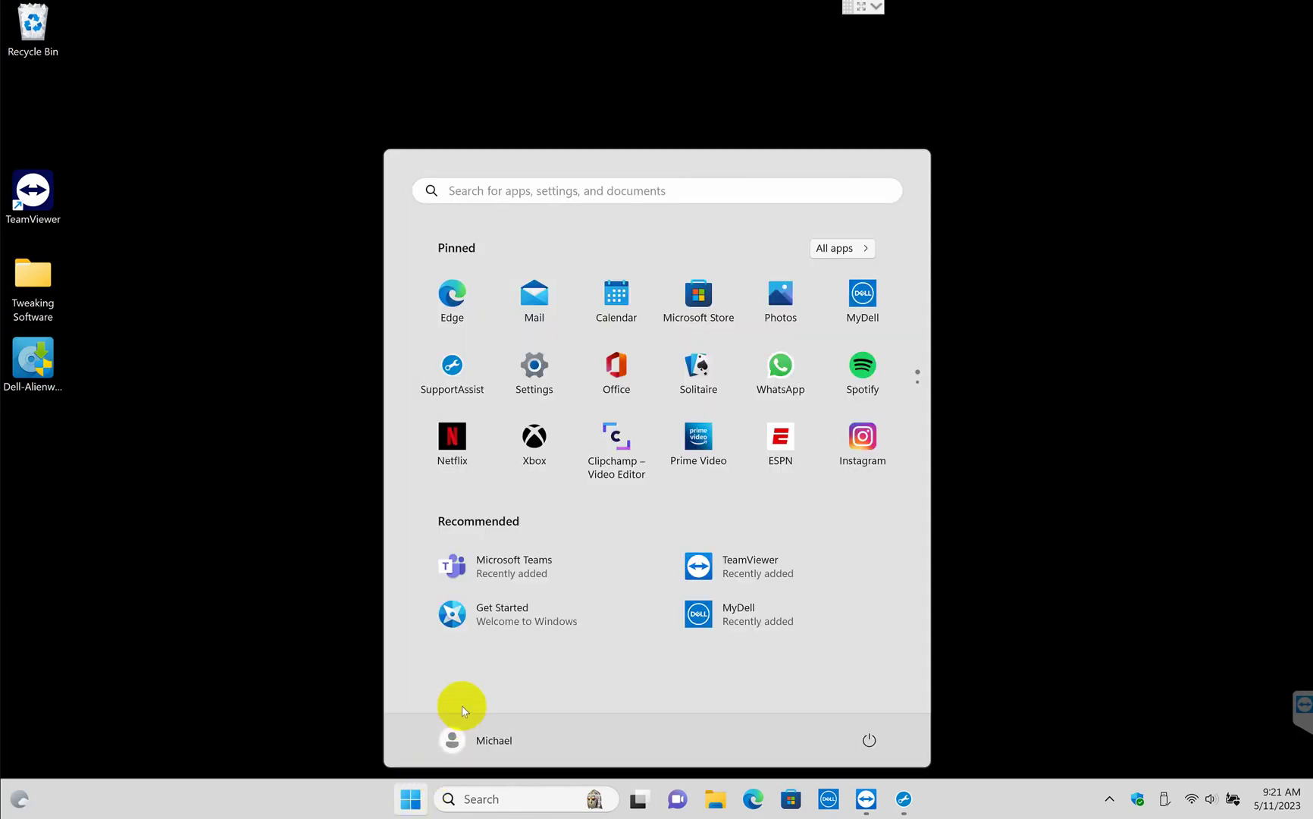
{"action": "type", "text": "kill"}
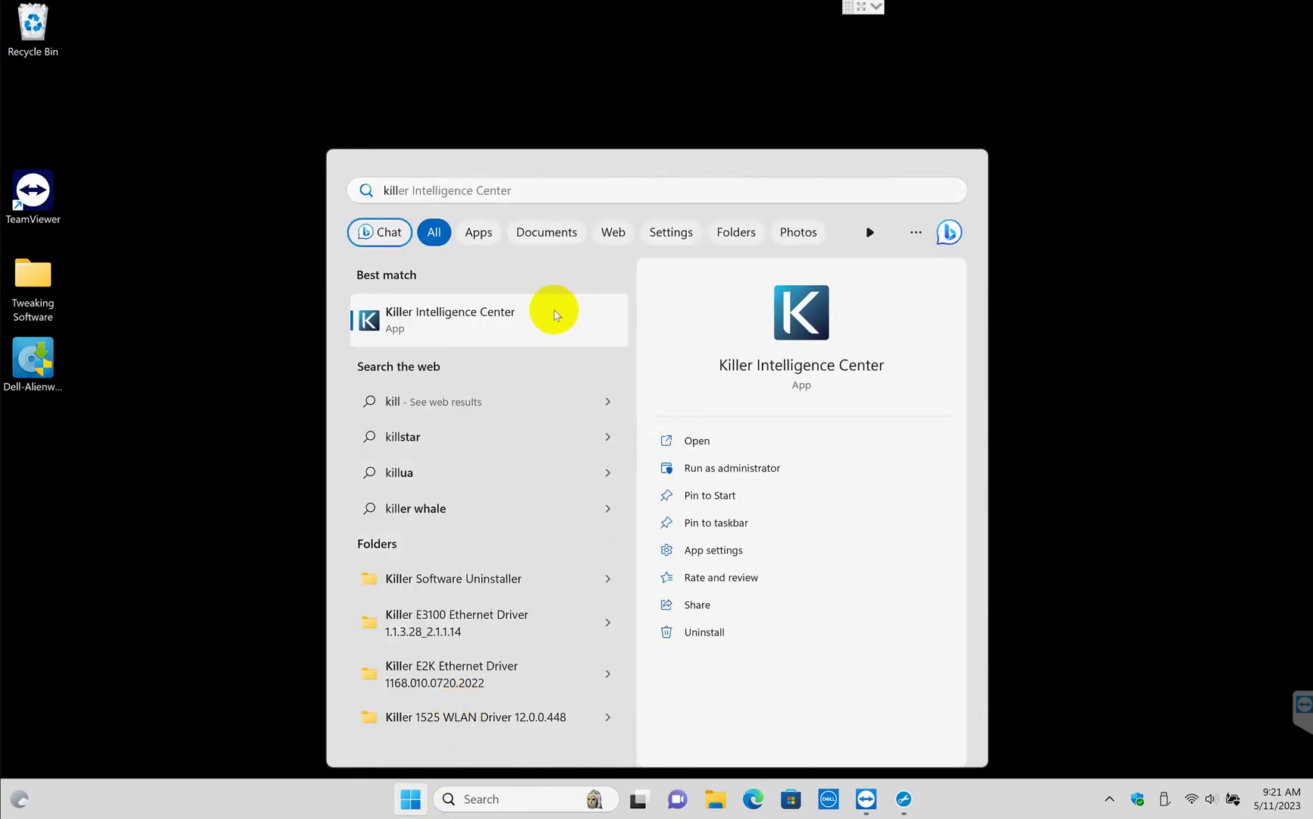
{"action": "left_click", "coordinate": [554, 310]}
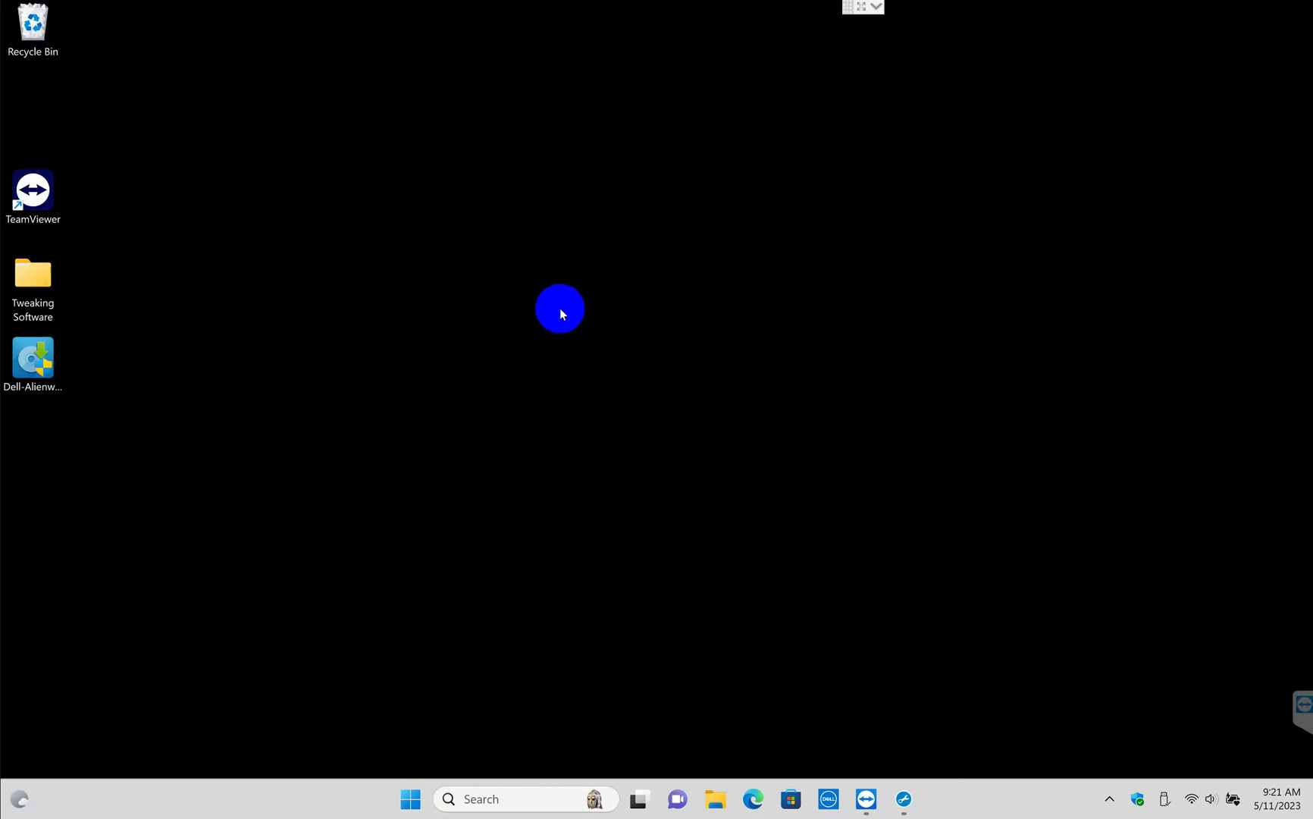
Relaunch Killer Intelligence Center from Start search with Run as administrator
{"action": "left_click", "coordinate": [408, 799]}
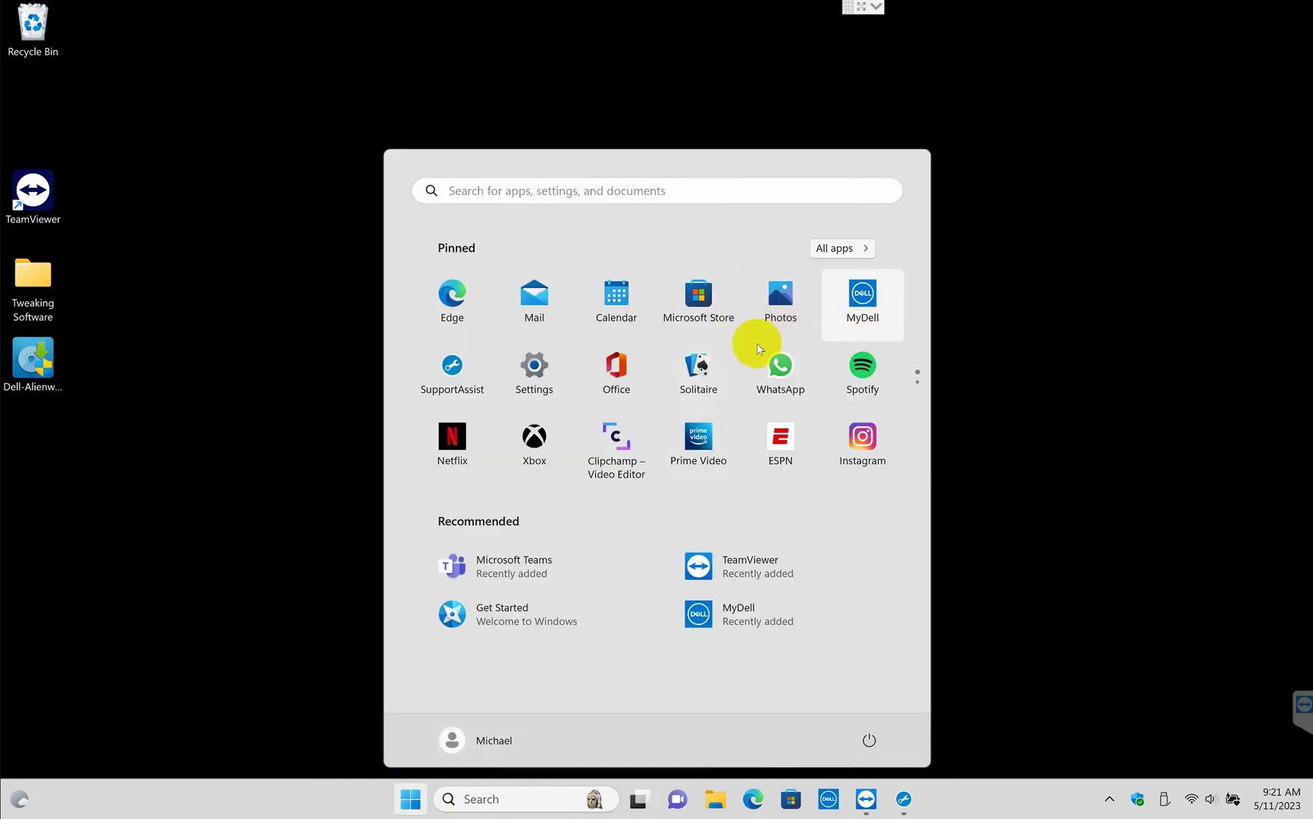
{"action": "type", "text": "kil"}
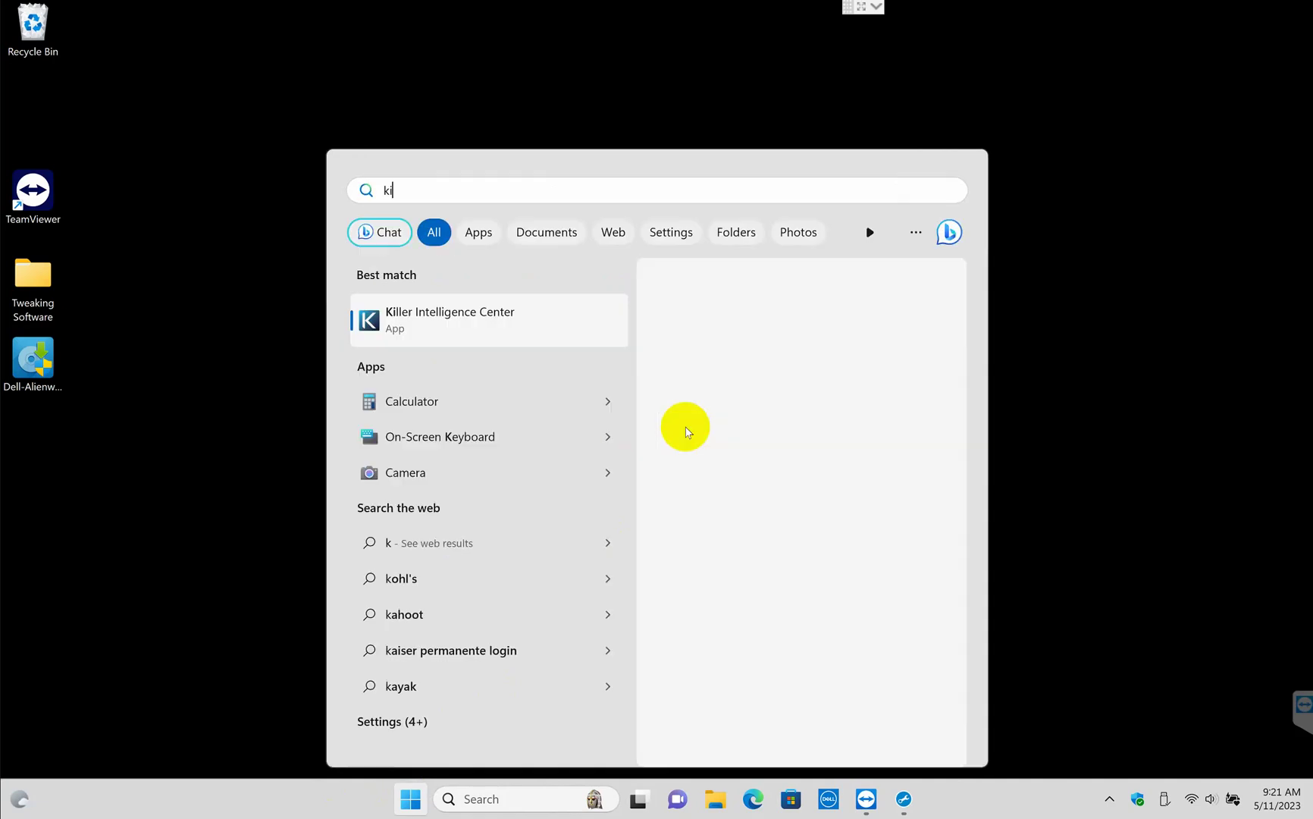
{"action": "right_click", "coordinate": [562, 322]}
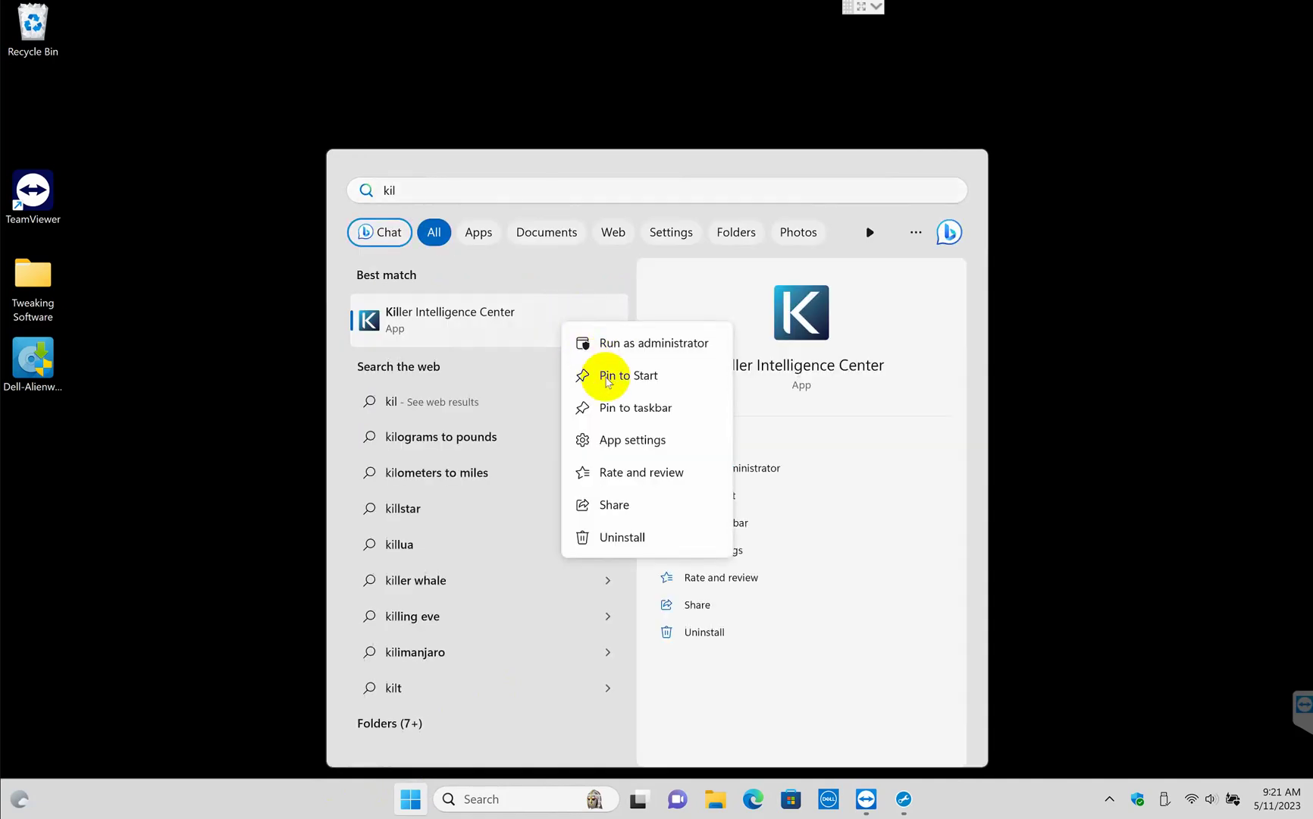
{"action": "left_click", "coordinate": [616, 349]}
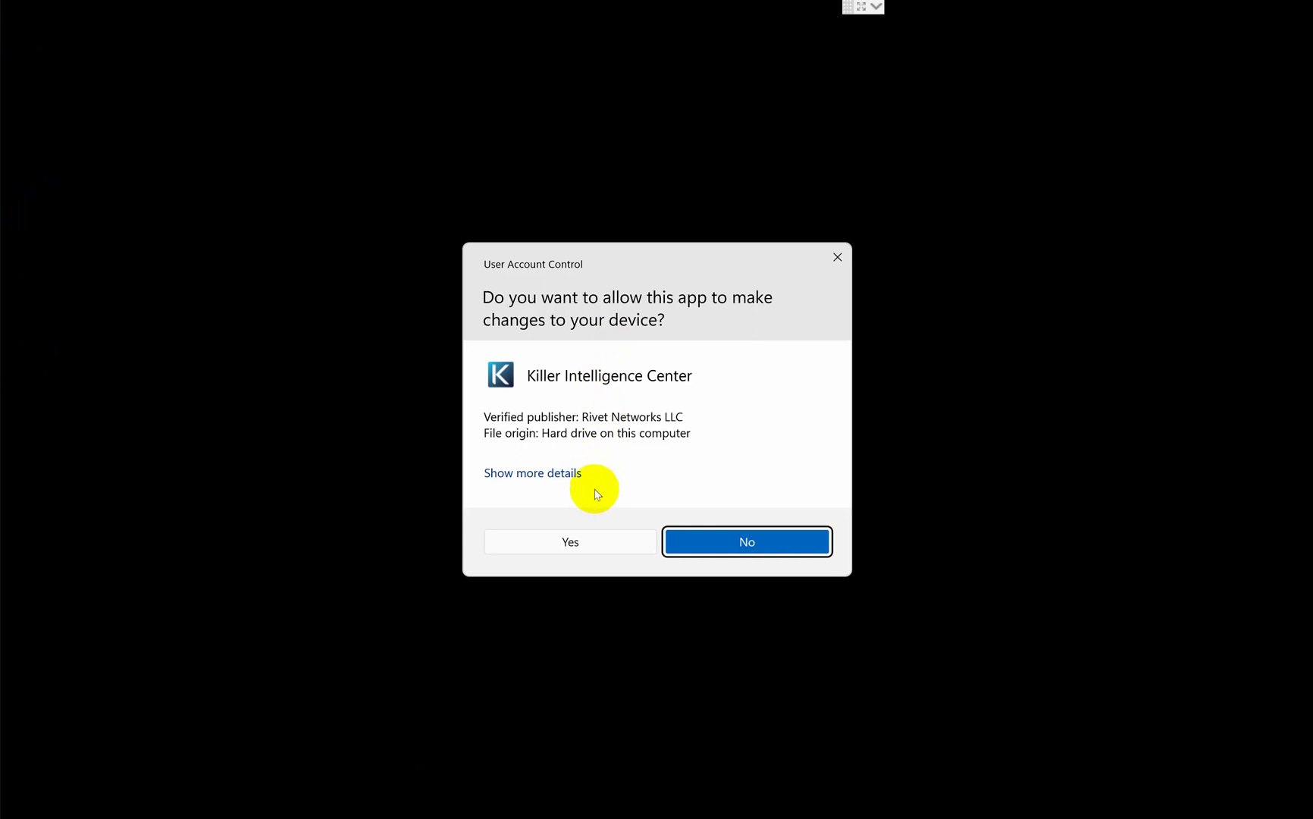
Allow the UAC prompt and go to the Killer settings page via Prioritization Engine
{"action": "left_click", "coordinate": [592, 547]}
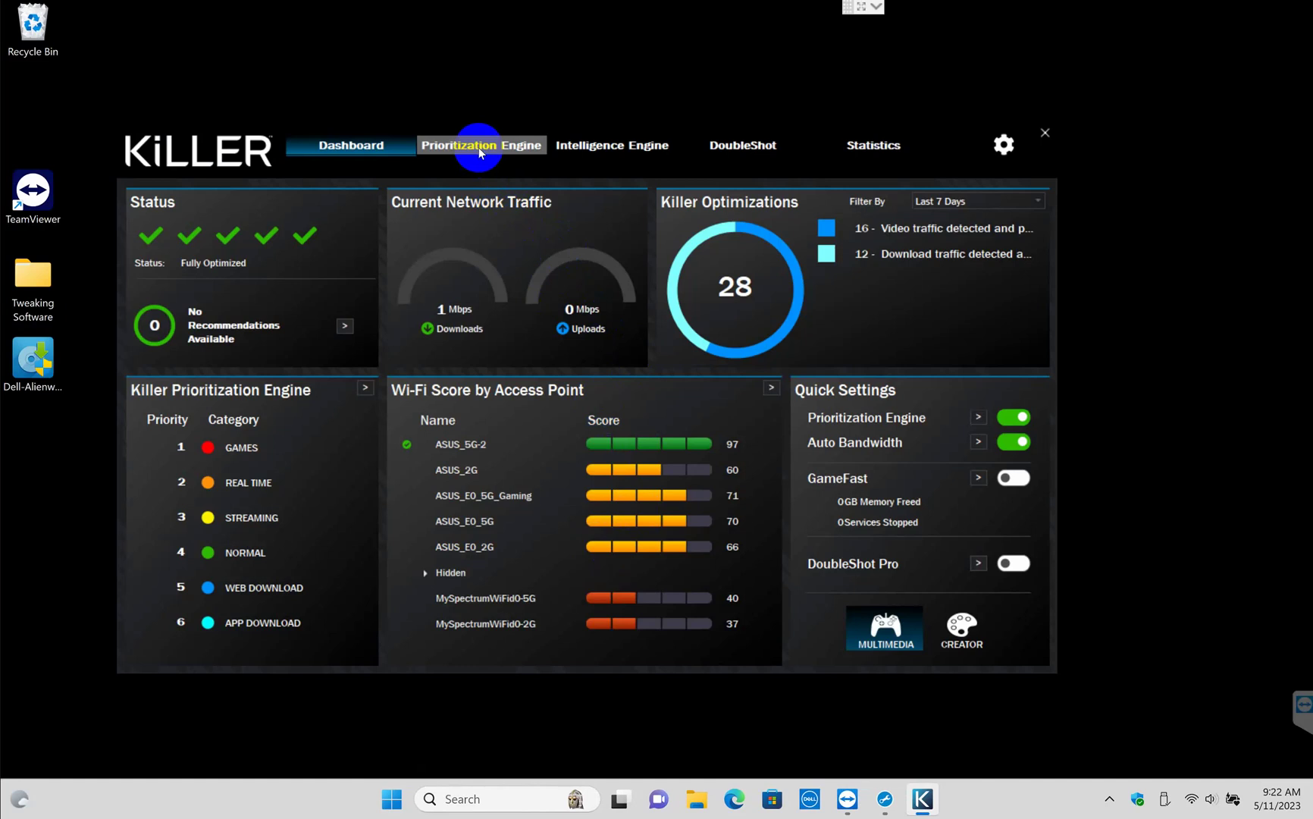
{"action": "left_click", "coordinate": [478, 148]}
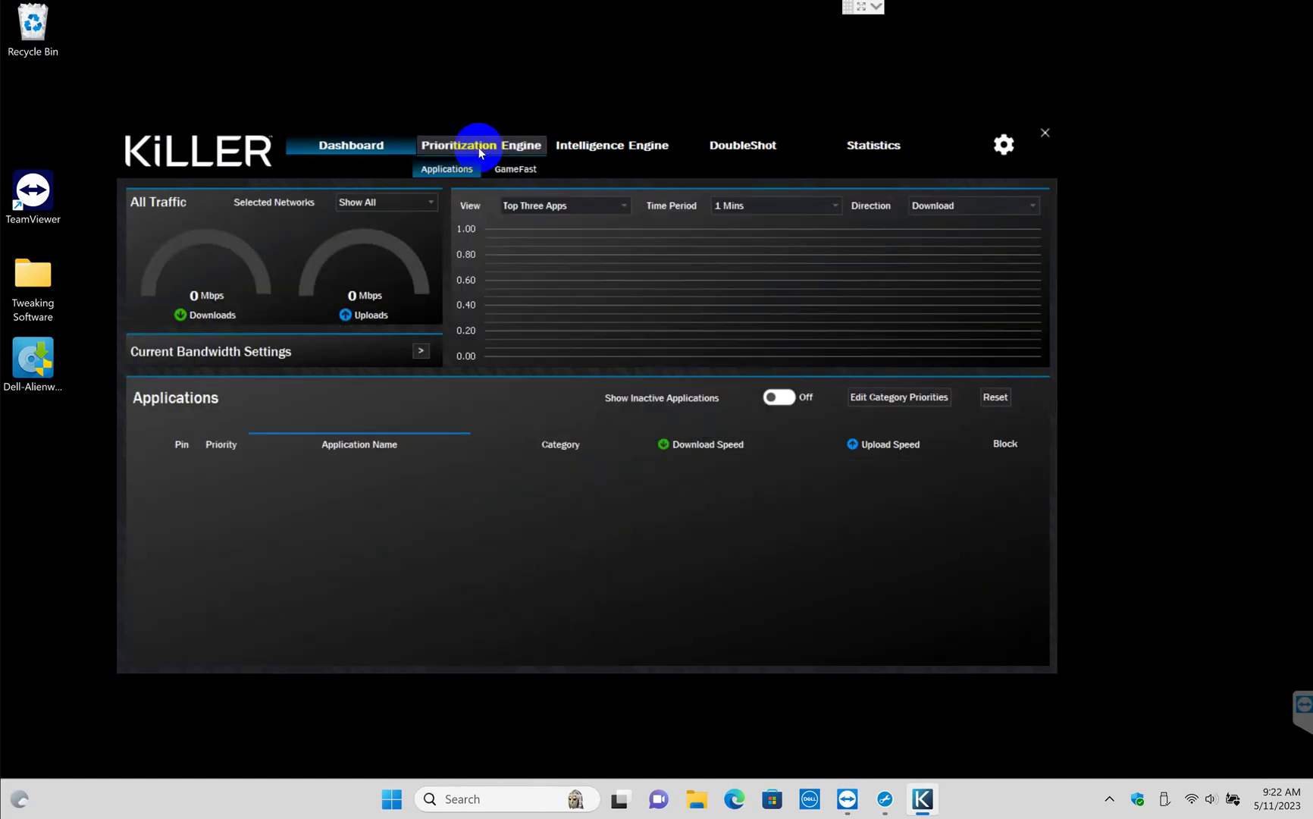
{"action": "left_click", "coordinate": [422, 352]}
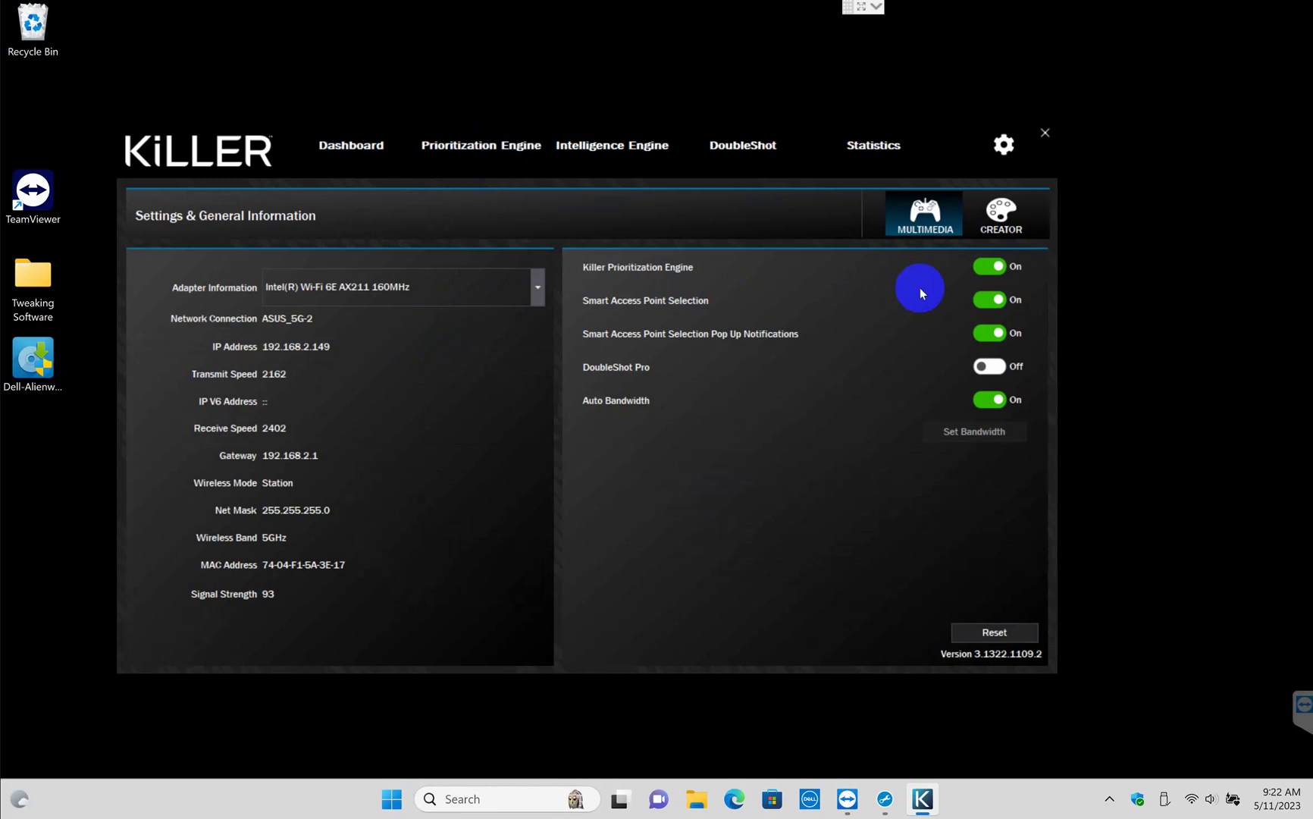
Switch off Prioritization Engine, Smart AP Selection, its pop-ups and Auto Bandwidth, then close Killer
{"action": "left_click", "coordinate": [988, 267]}
{"action": "left_click", "coordinate": [991, 310]}
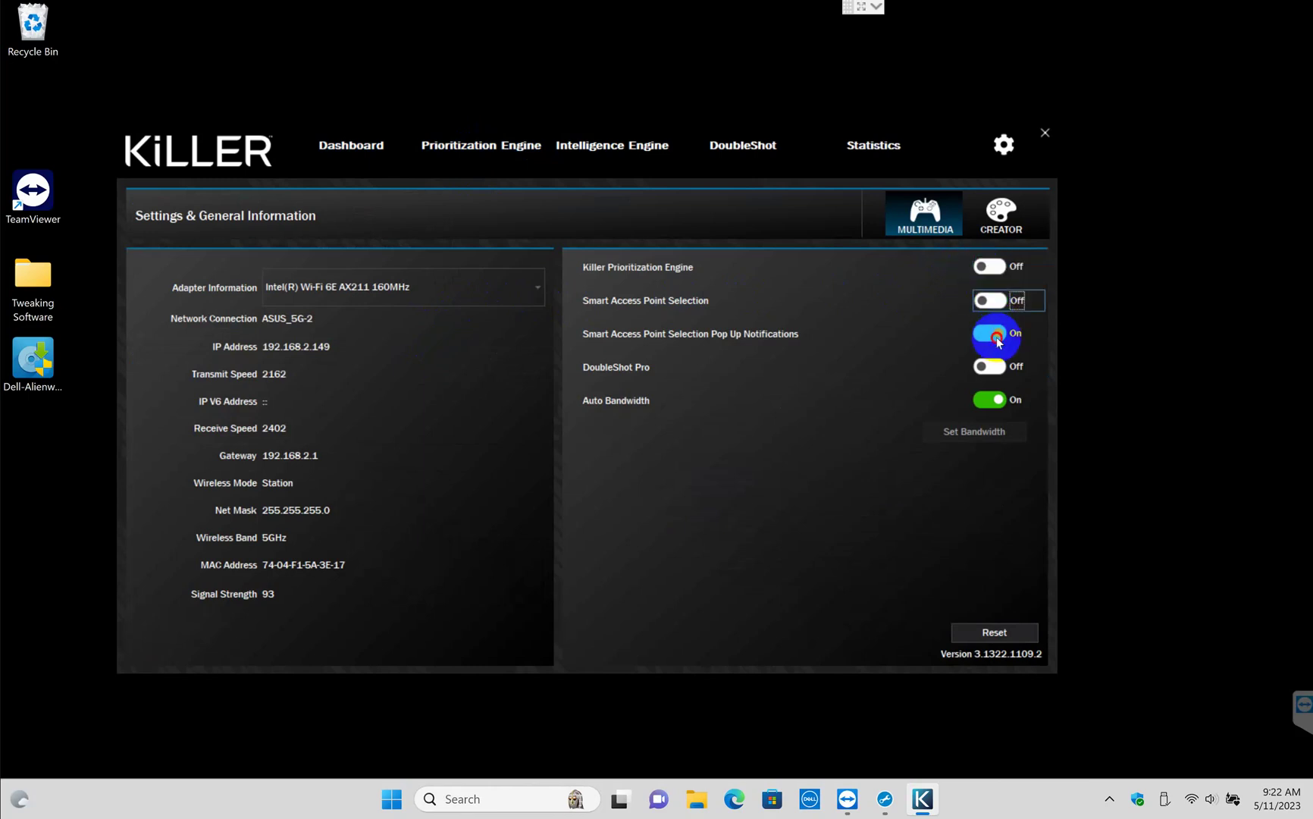
{"action": "left_click", "coordinate": [992, 334]}
{"action": "left_click", "coordinate": [988, 404]}
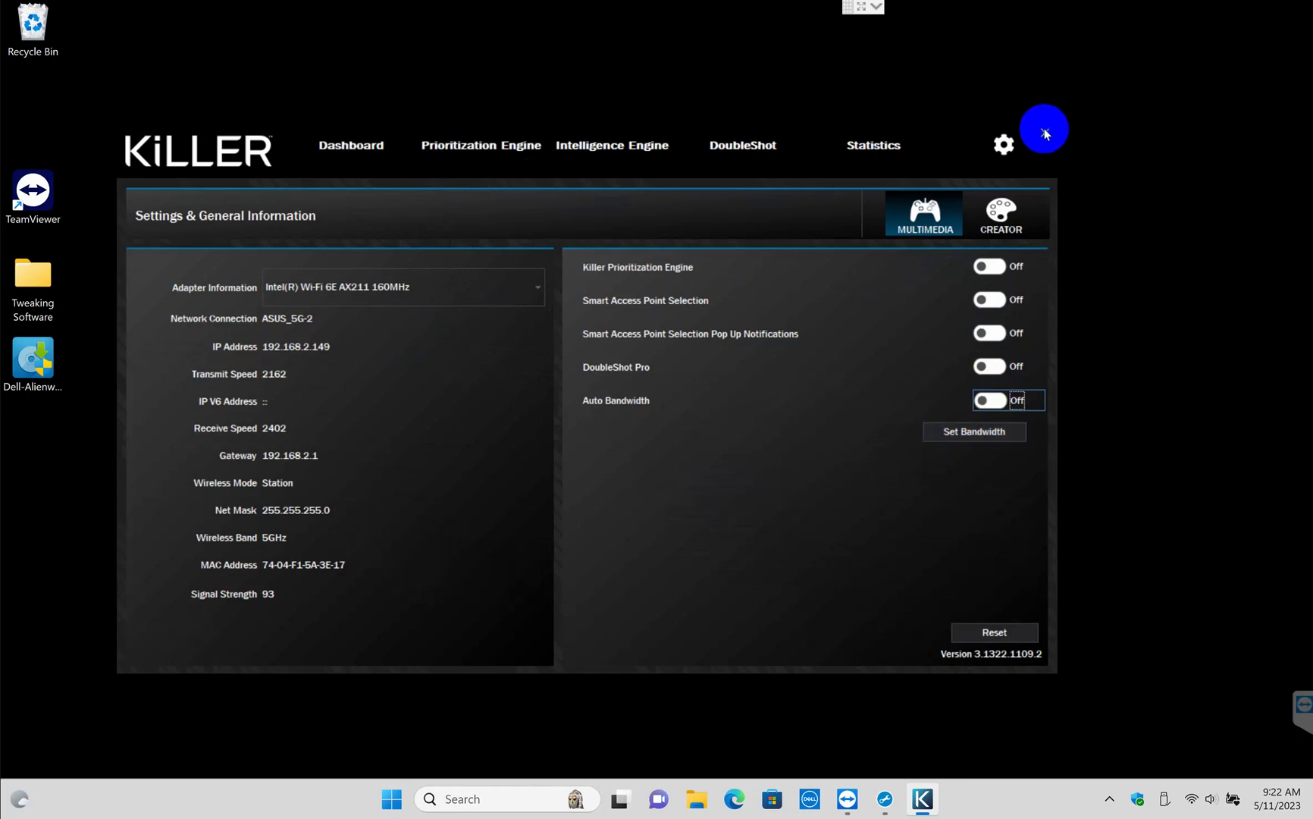
{"action": "left_click", "coordinate": [712, 628]}
Launch services.msc from the Run dialog and jump to the Killer services in the list
{"action": "right_click", "coordinate": [413, 797]}
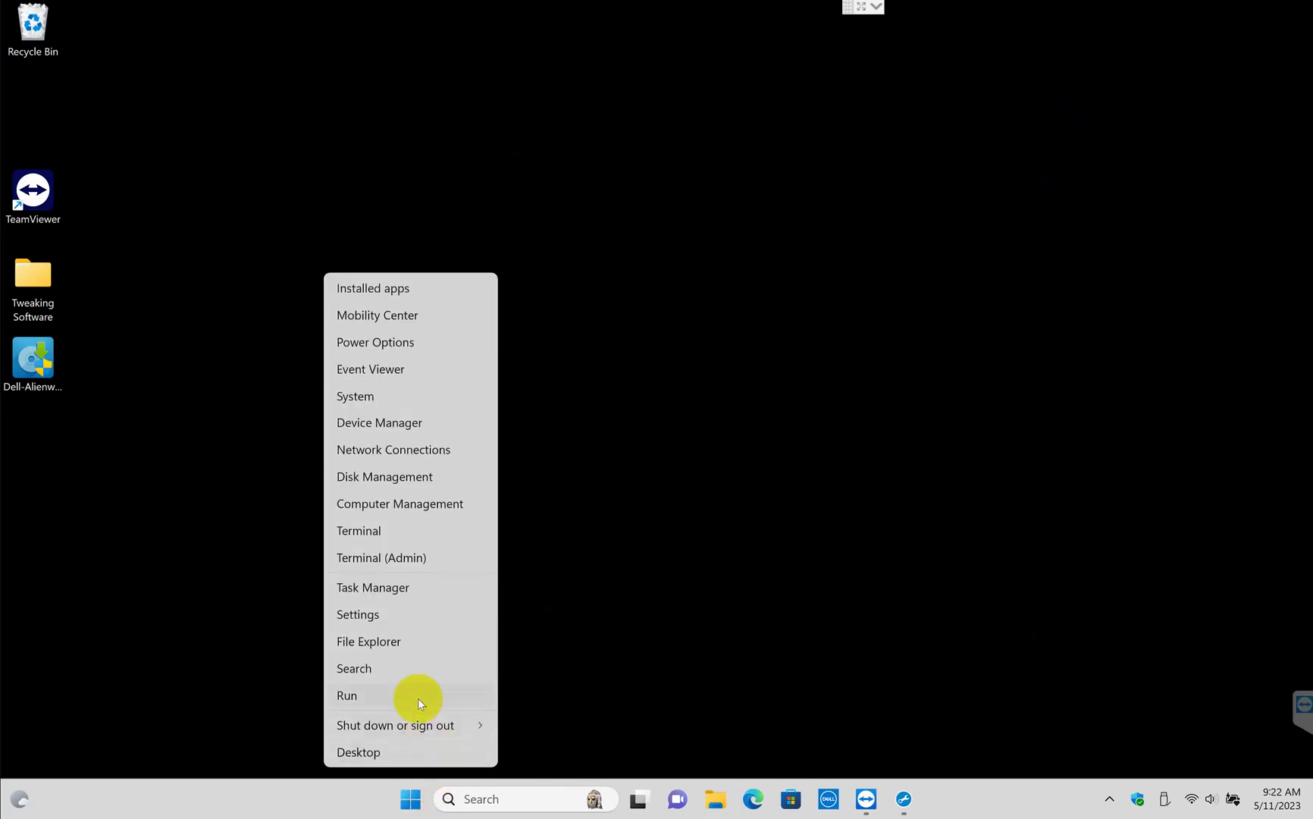
{"action": "left_click", "coordinate": [417, 699]}
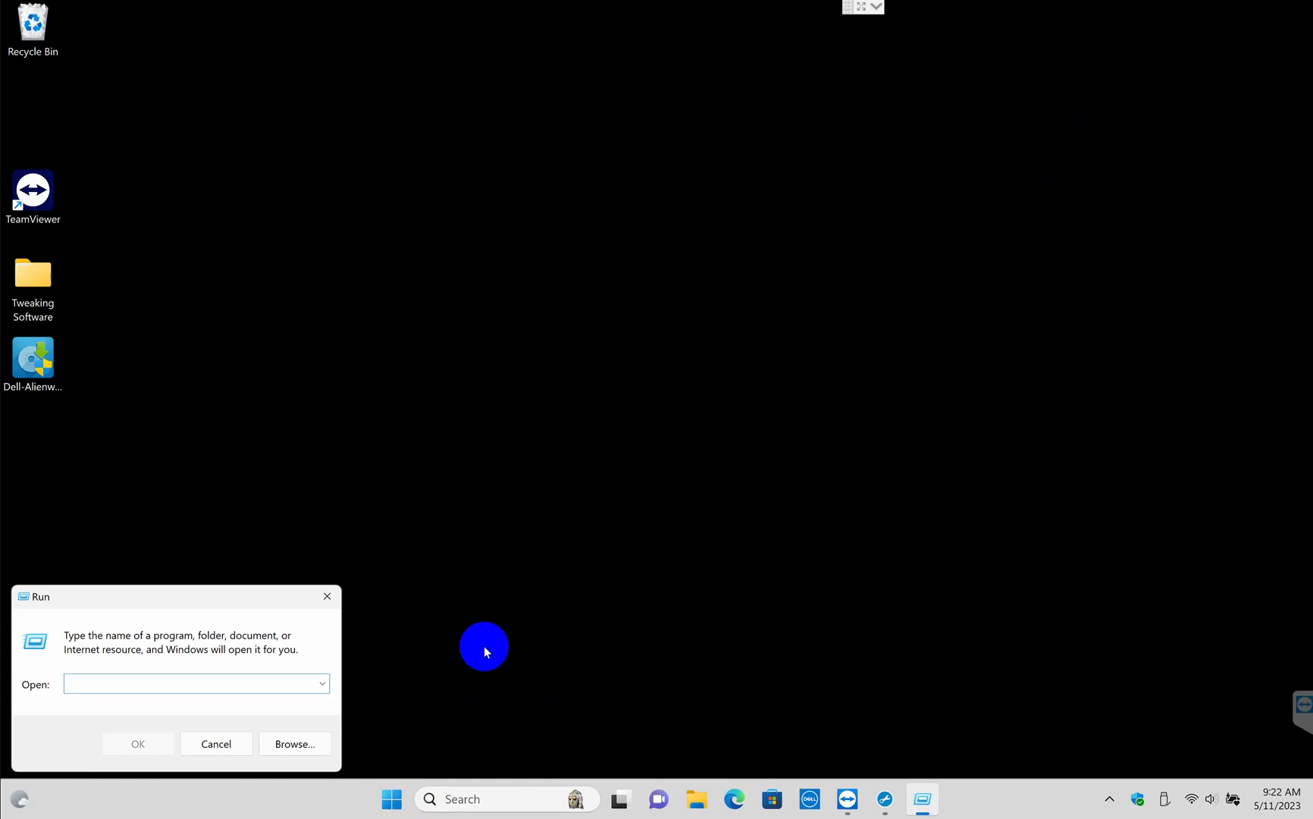
{"action": "type", "text": "services.msc"}
{"action": "key", "text": "Return"}
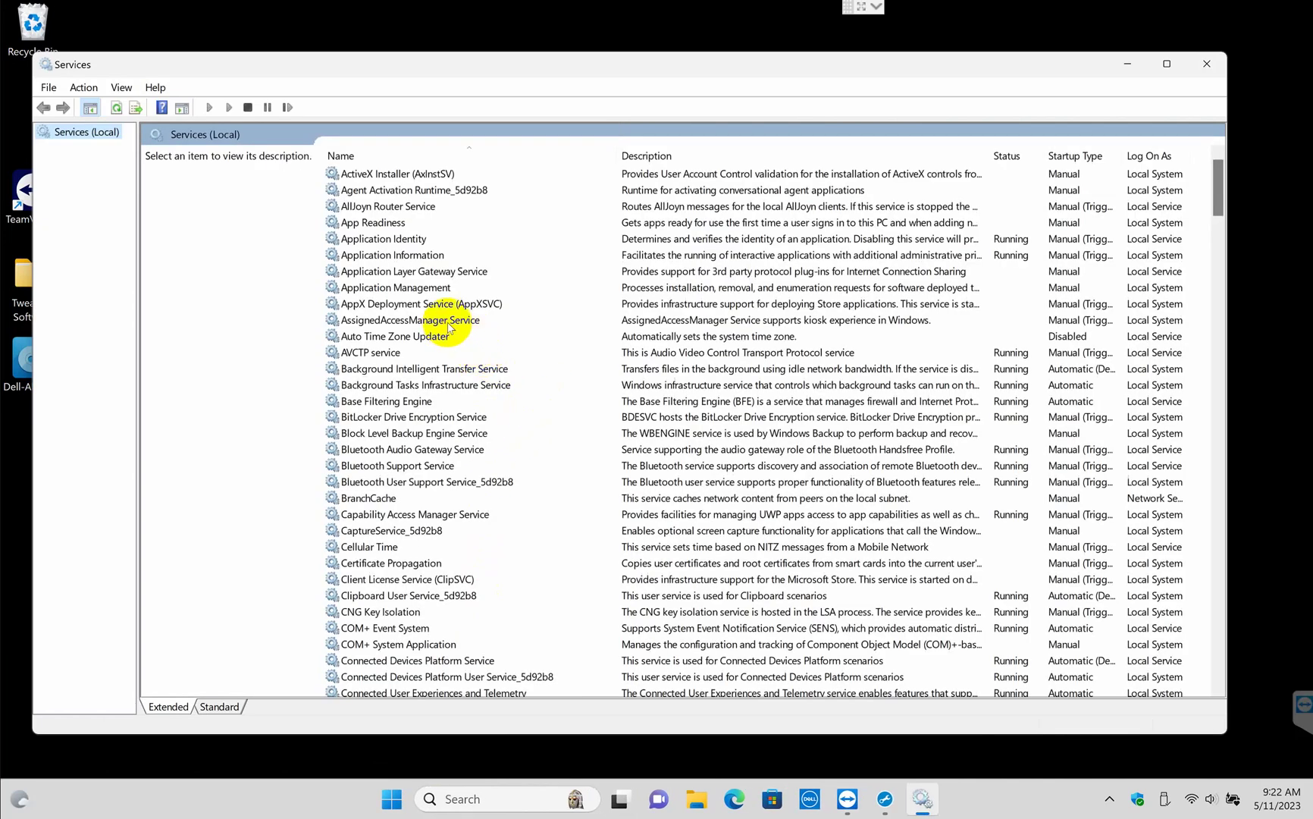
{"action": "left_click", "coordinate": [451, 320]}
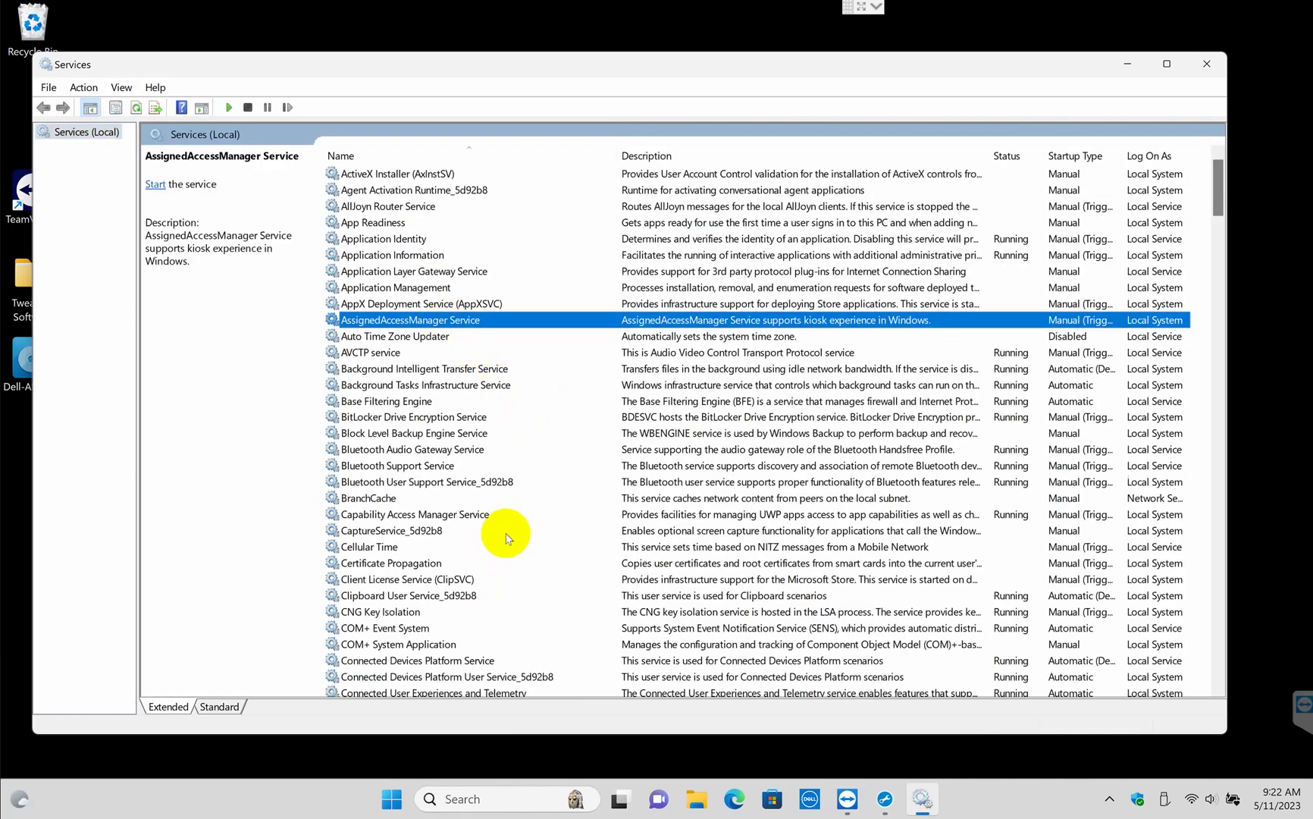
{"action": "key", "text": "k"}
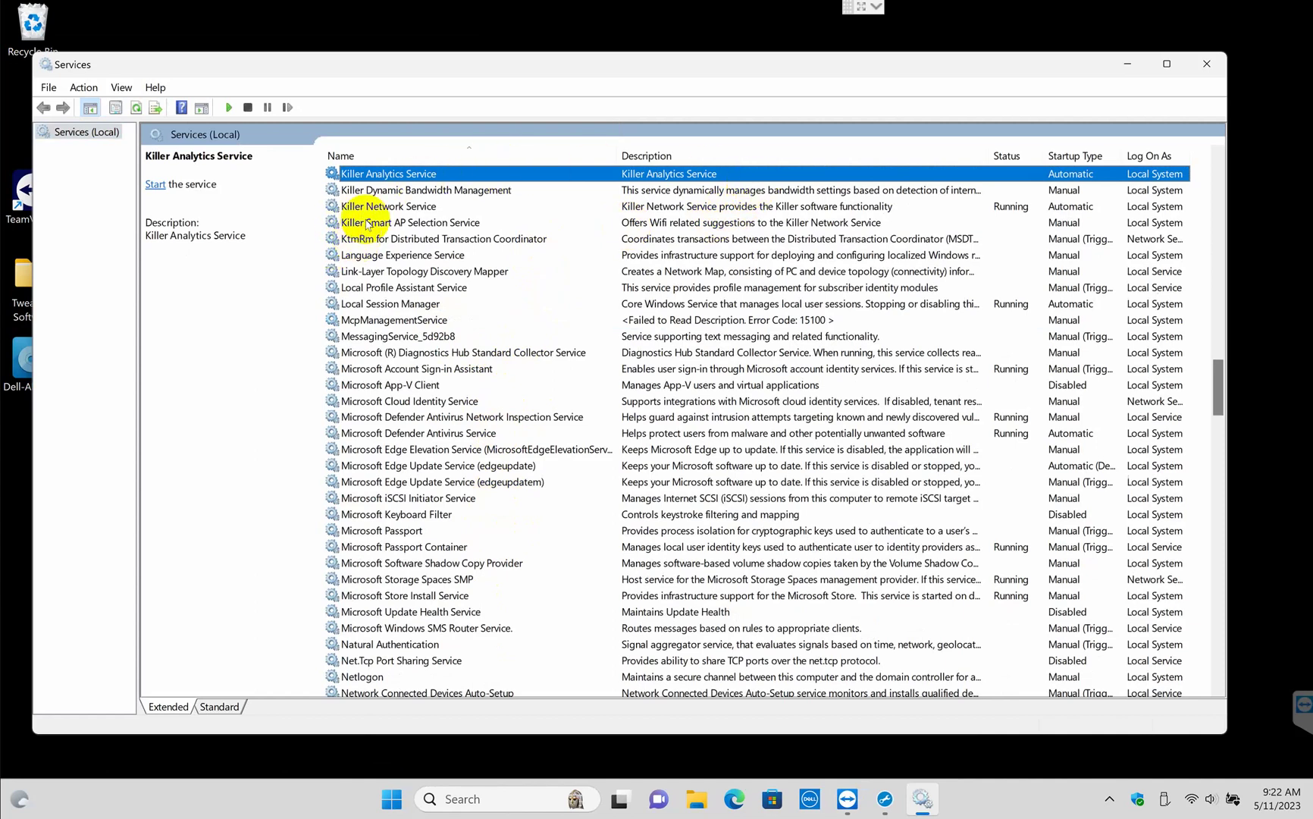
Set Killer Analytics Service and Killer Dynamic Bandwidth Management startup type to Disabled
{"action": "double_click", "coordinate": [547, 176]}
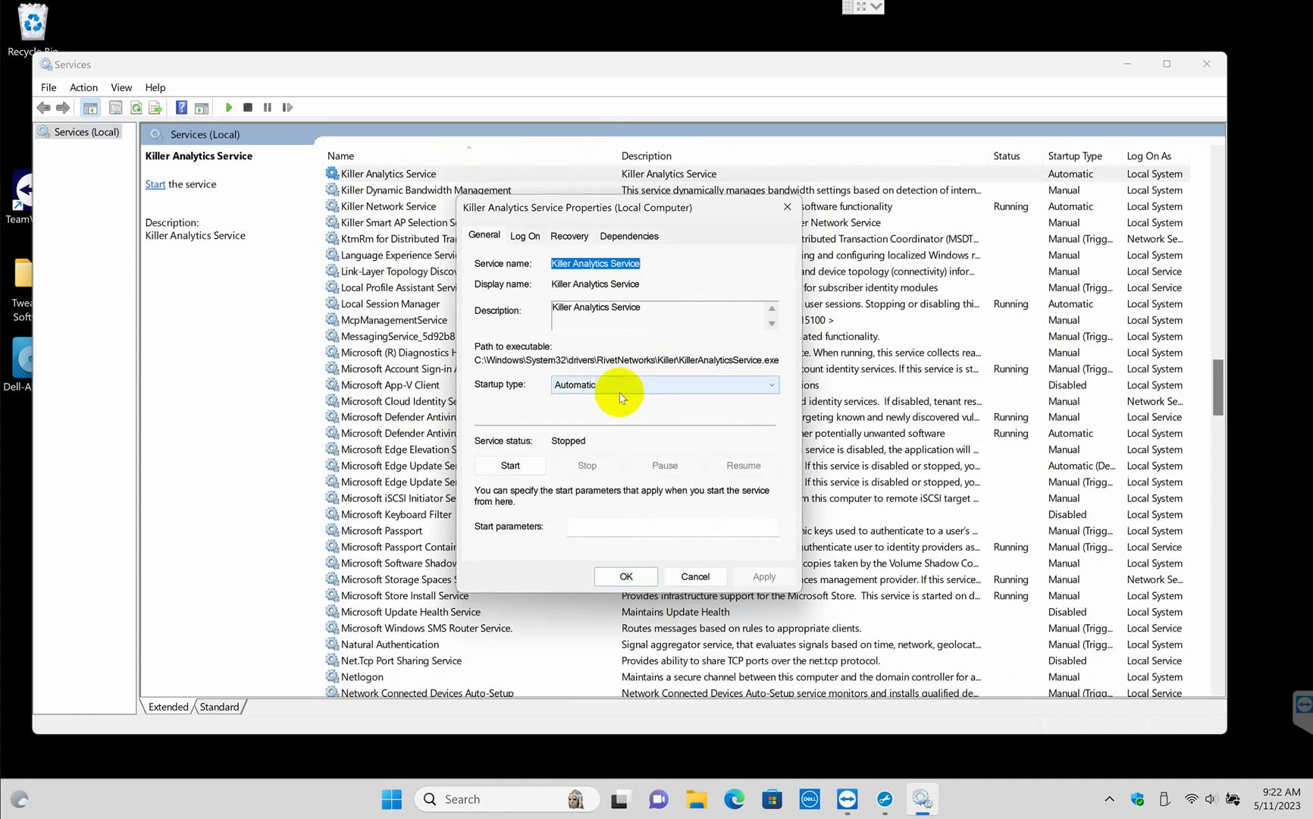
{"action": "left_click", "coordinate": [615, 385]}
{"action": "left_click", "coordinate": [599, 433]}
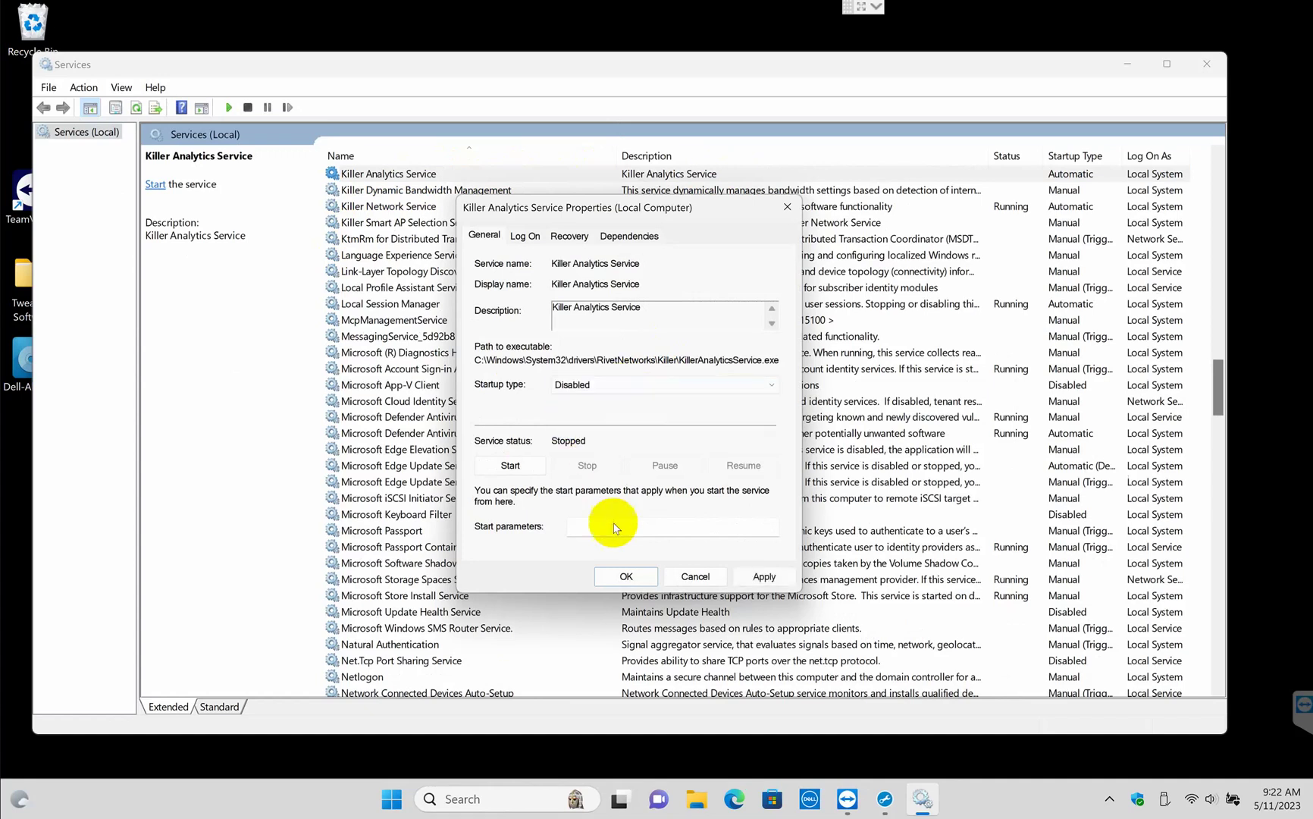
{"action": "left_click", "coordinate": [624, 577]}
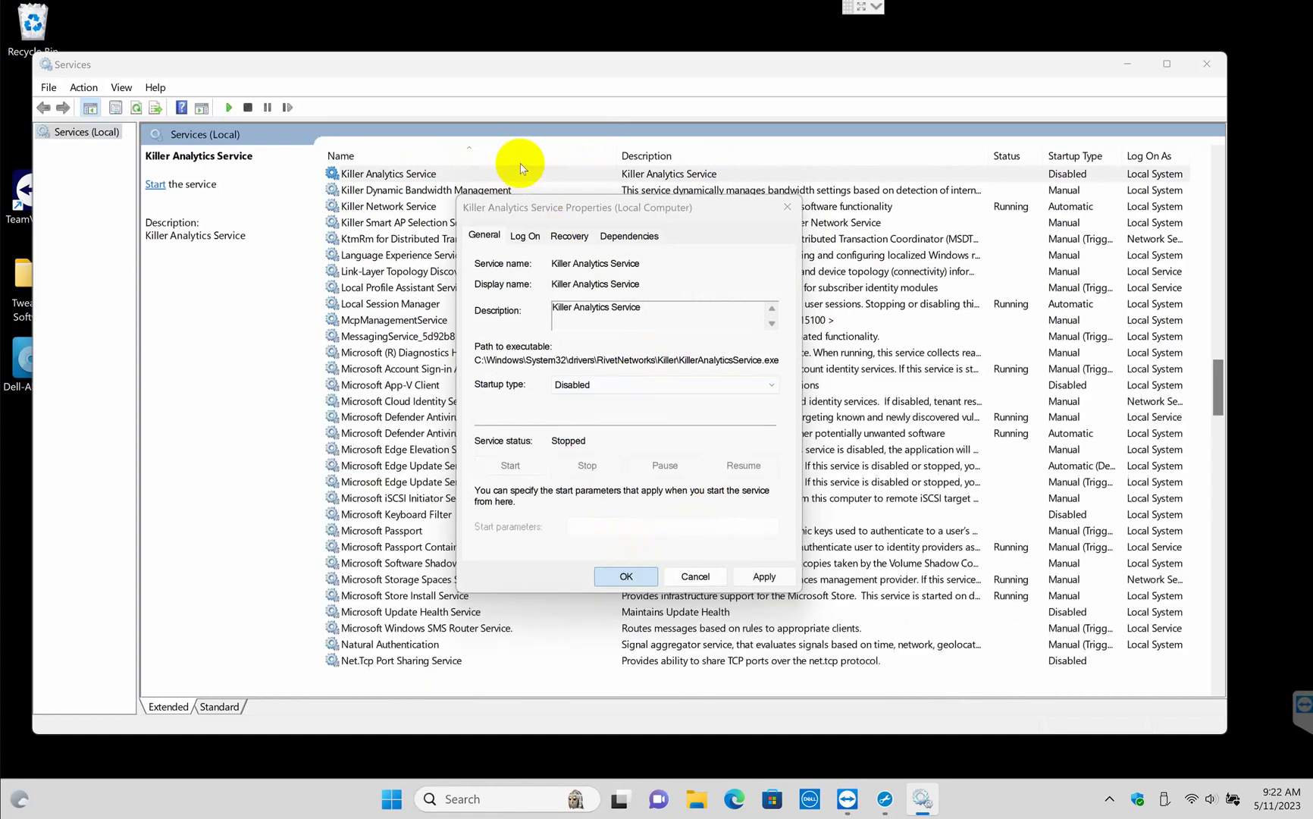
{"action": "double_click", "coordinate": [474, 193]}
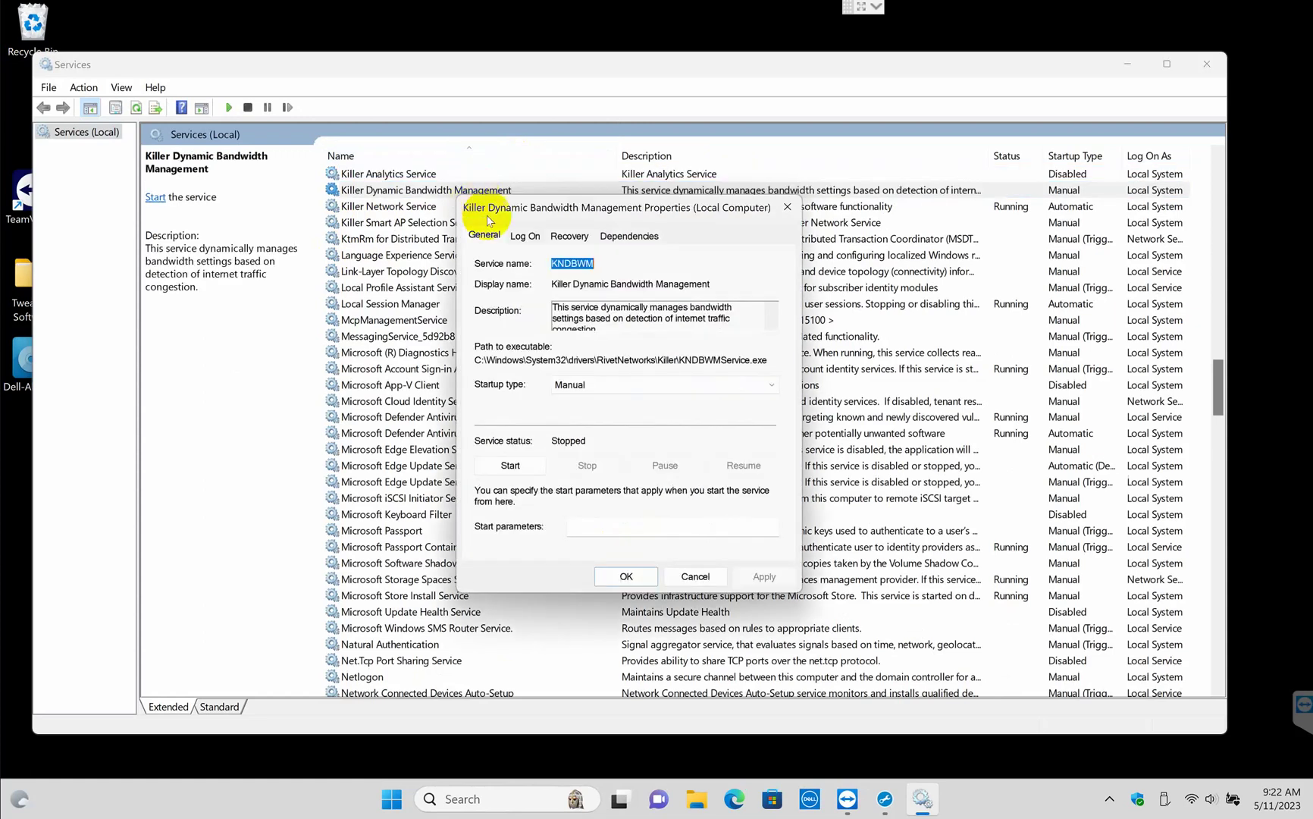
{"action": "left_click", "coordinate": [603, 394]}
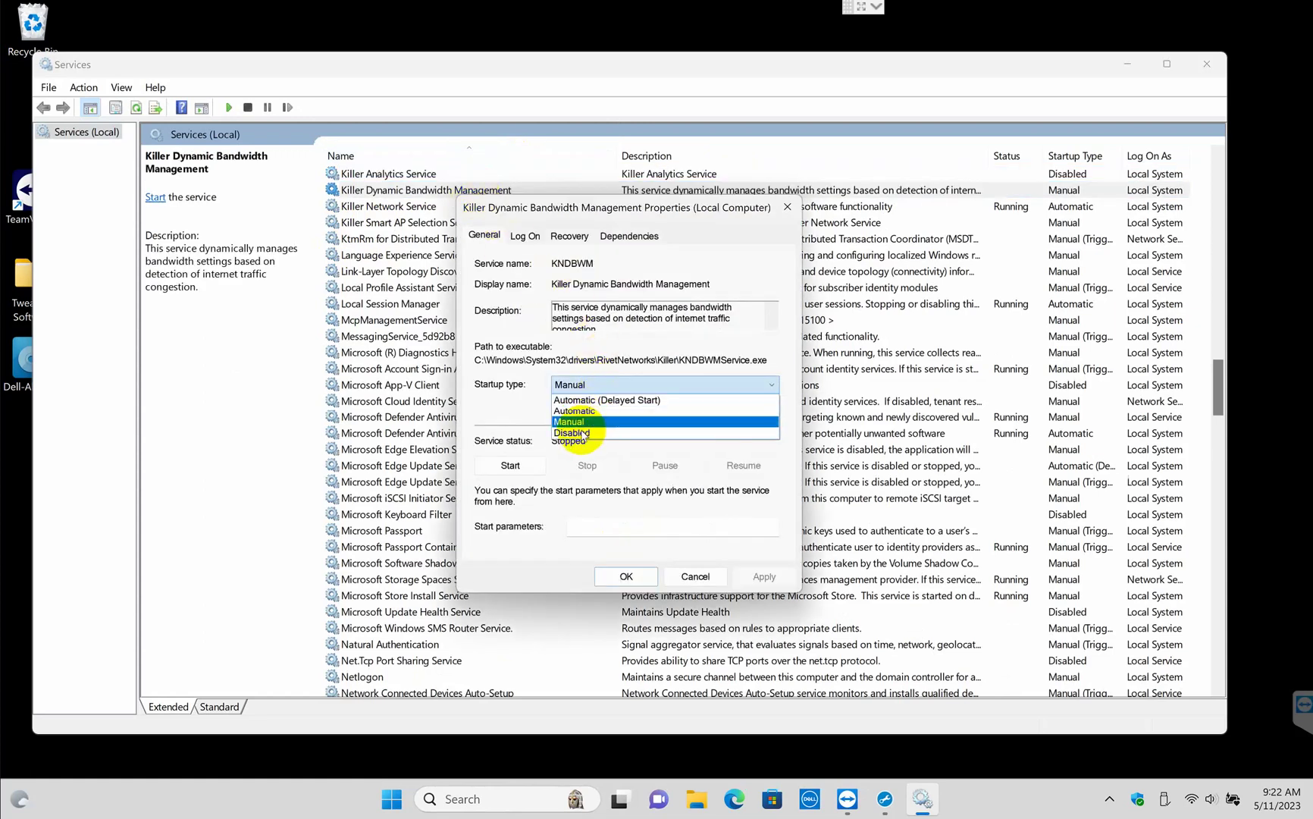
{"action": "left_click", "coordinate": [588, 436]}
{"action": "left_click", "coordinate": [618, 574]}
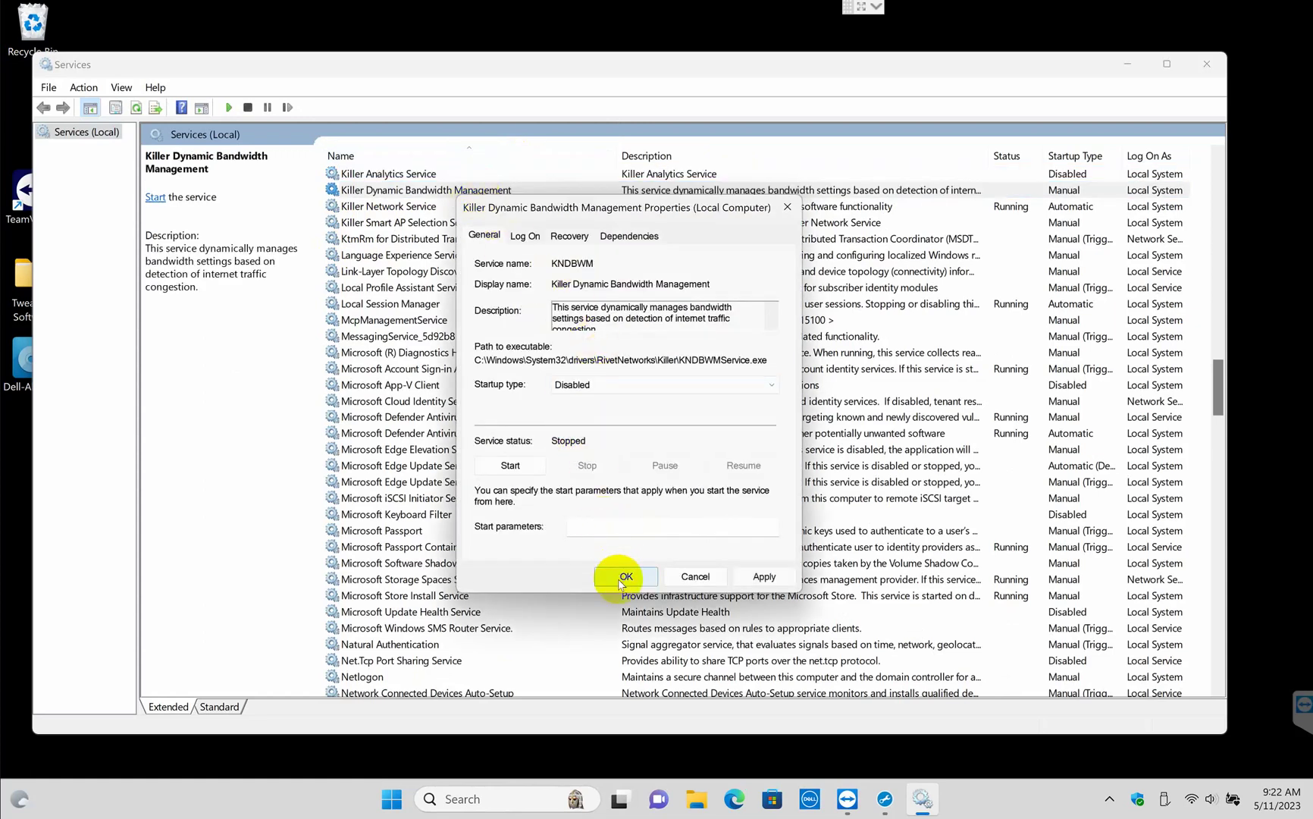
Set Killer Network Service and Killer Smart AP Selection Service startup type to Disabled
{"action": "double_click", "coordinate": [383, 207]}
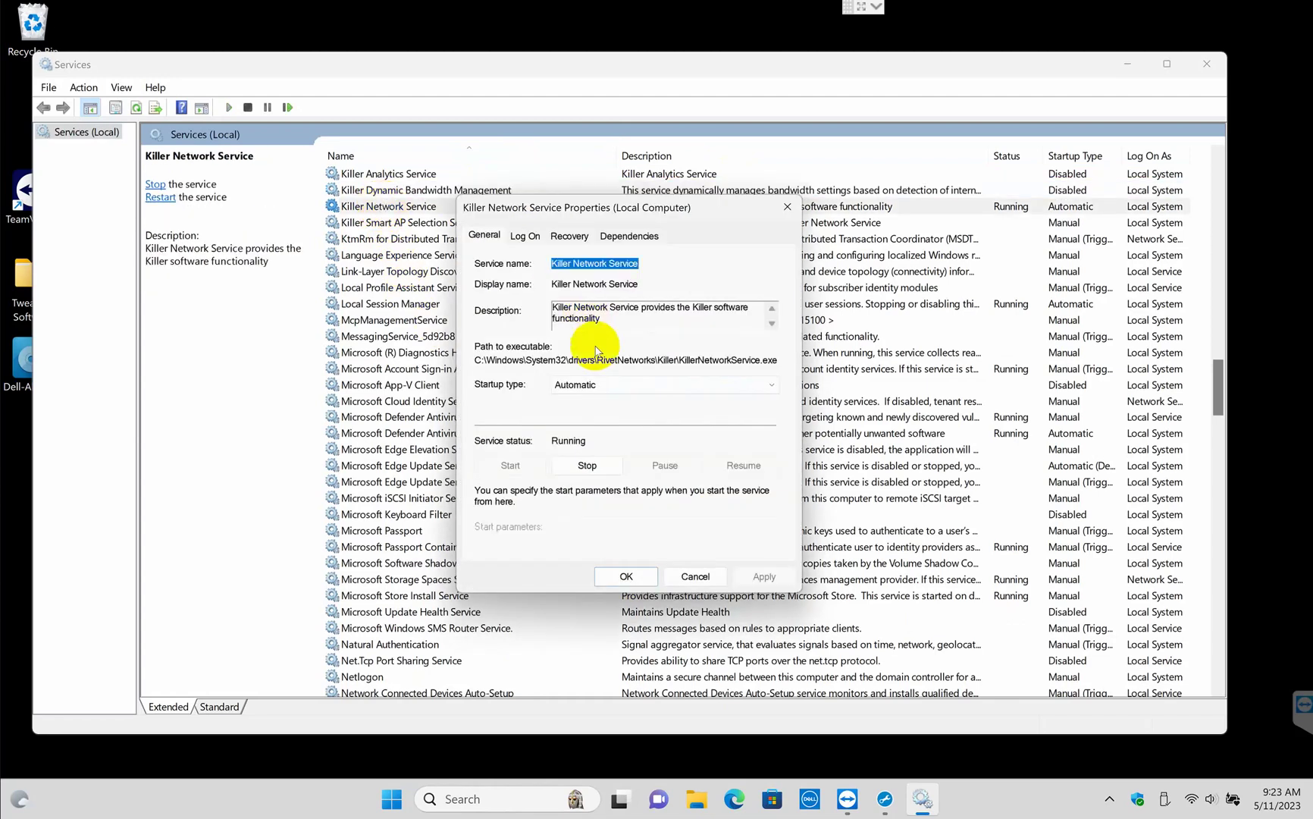
{"action": "left_click", "coordinate": [592, 385]}
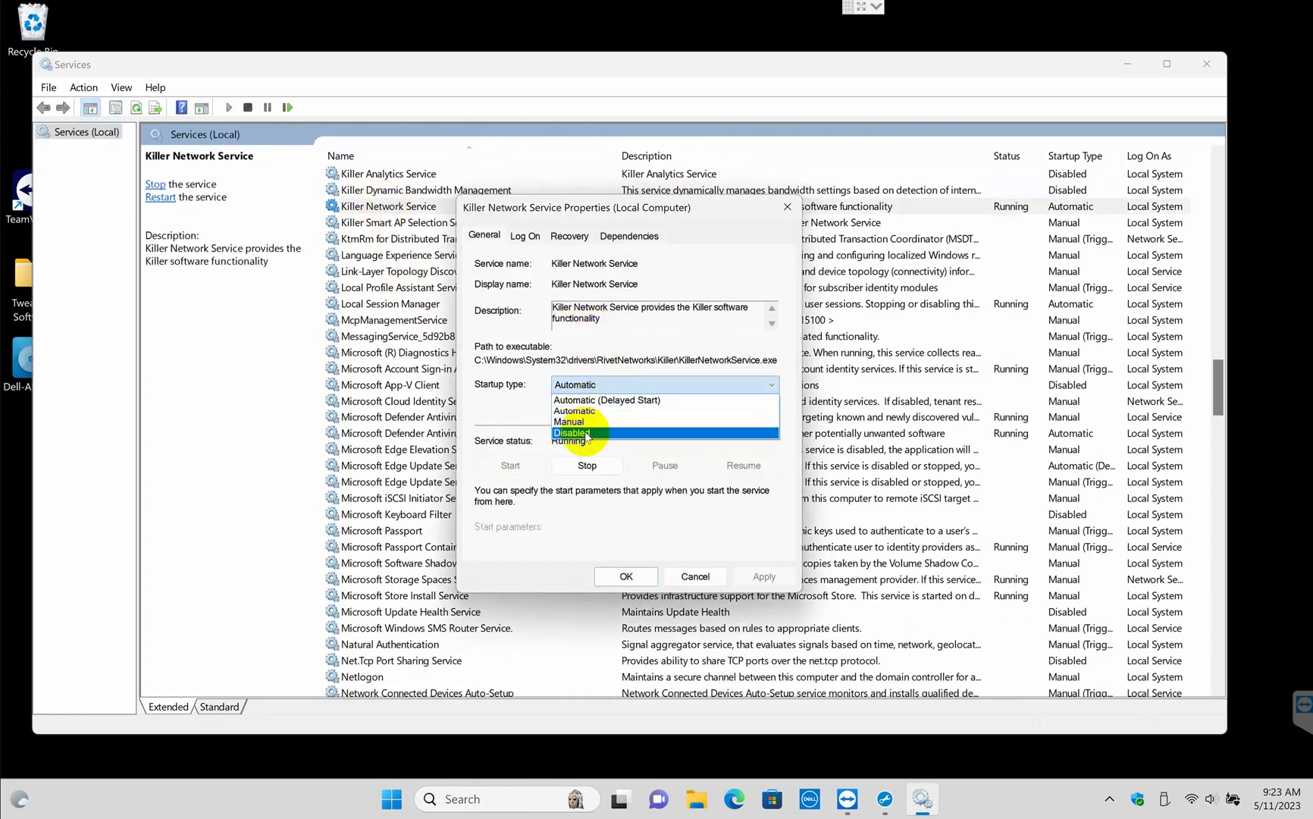
{"action": "left_click", "coordinate": [585, 433]}
{"action": "left_click", "coordinate": [628, 577]}
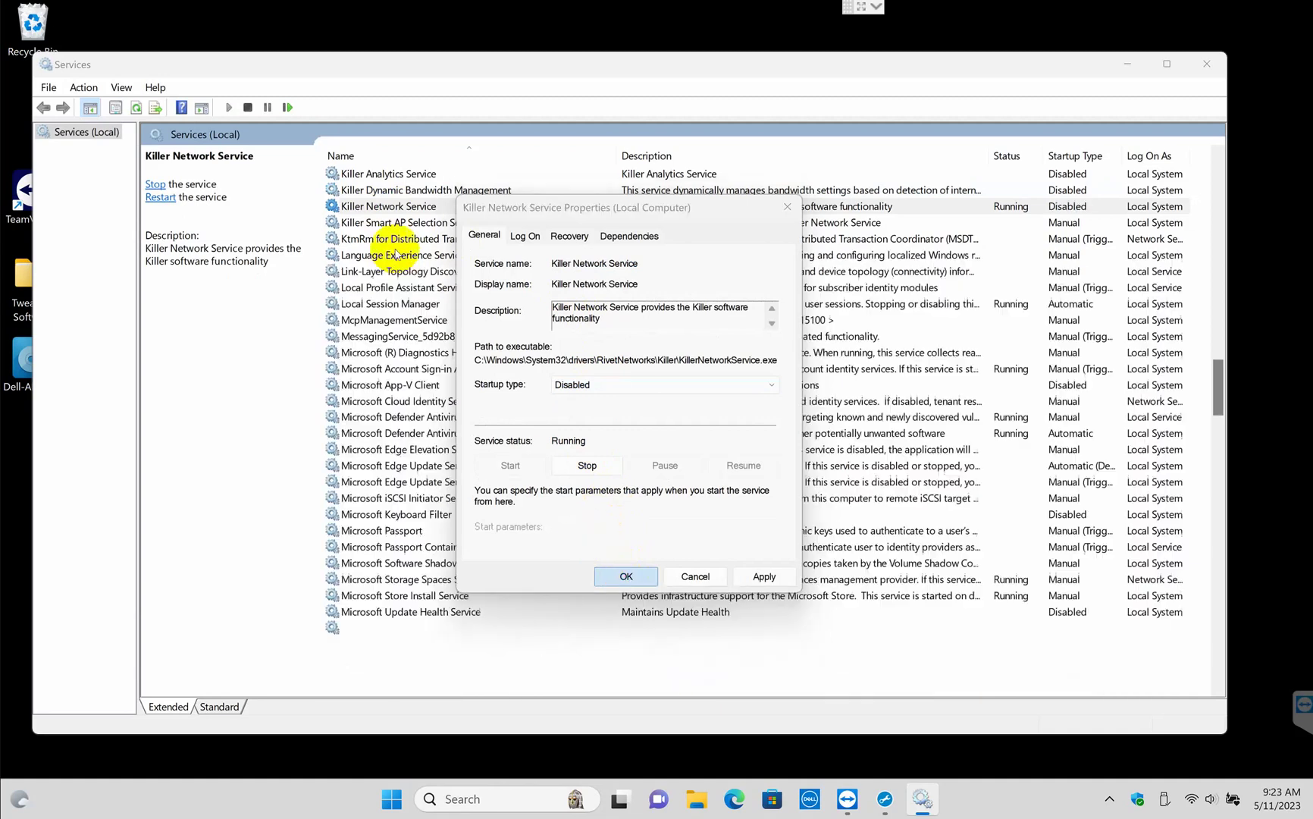
{"action": "double_click", "coordinate": [396, 224]}
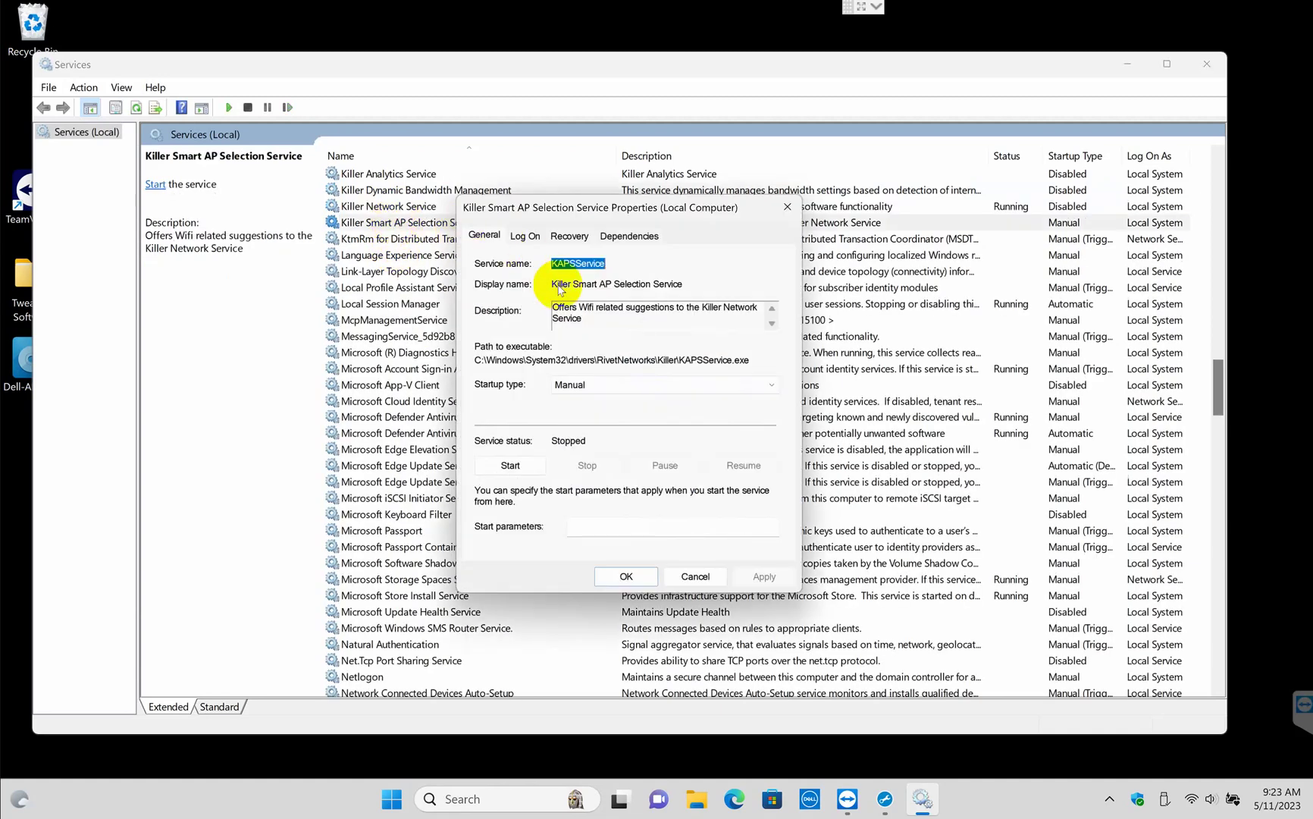
{"action": "left_click", "coordinate": [585, 385]}
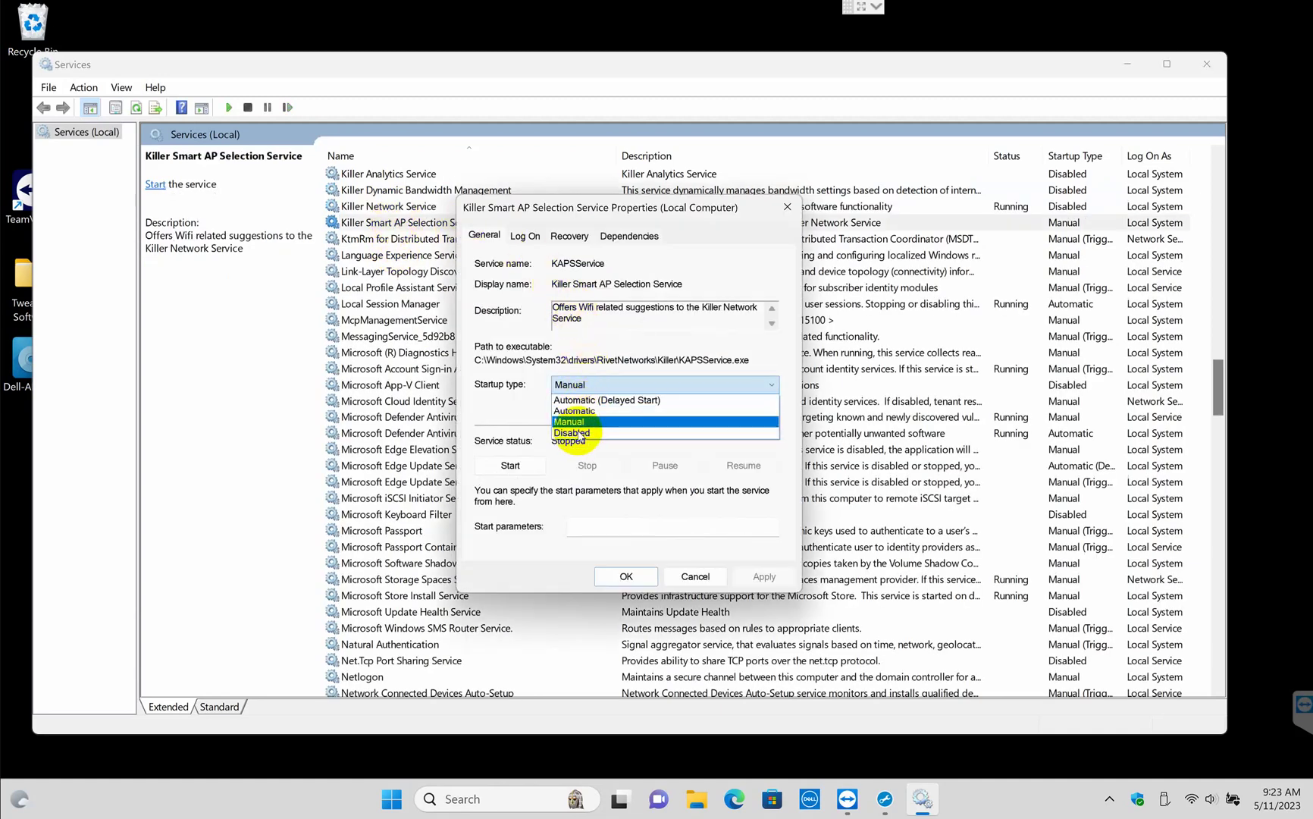
{"action": "left_click", "coordinate": [590, 433]}
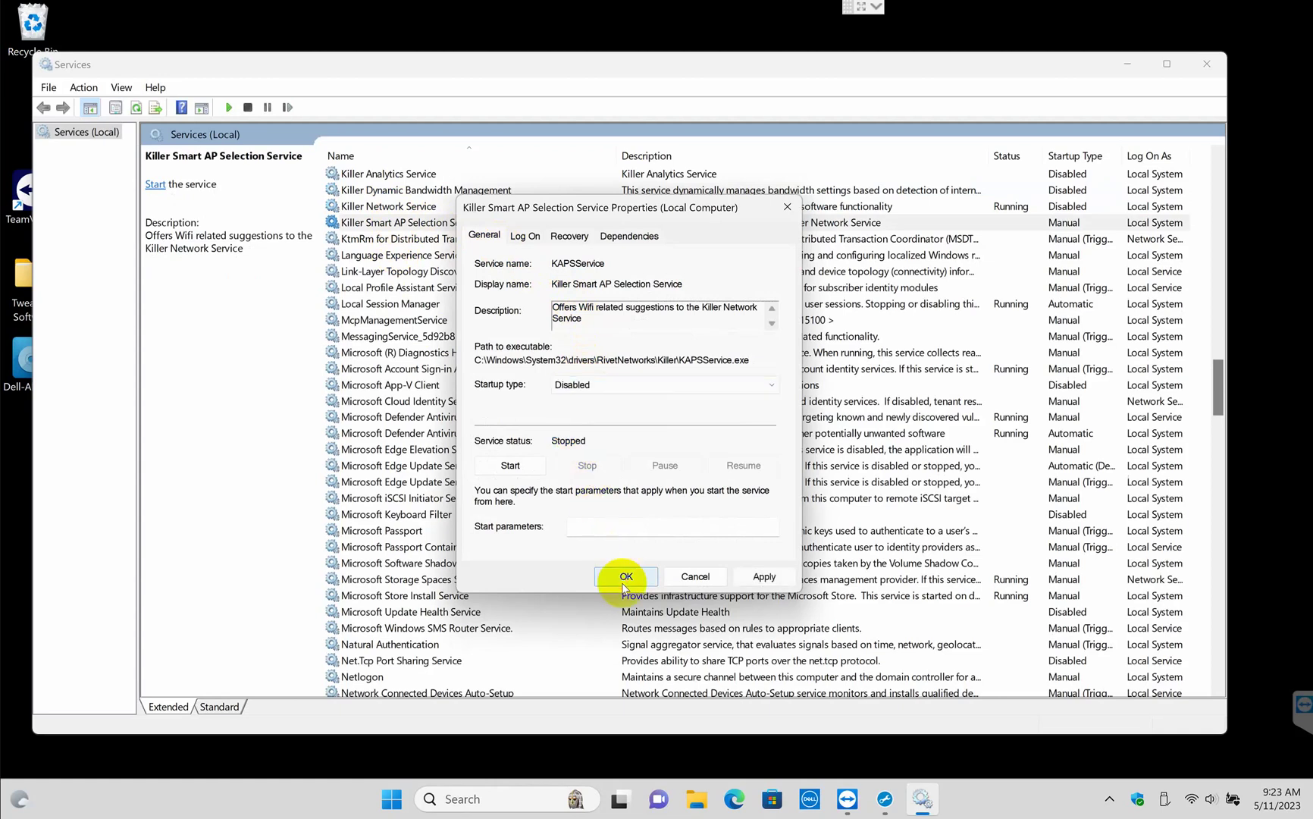
{"action": "left_click", "coordinate": [625, 576]}
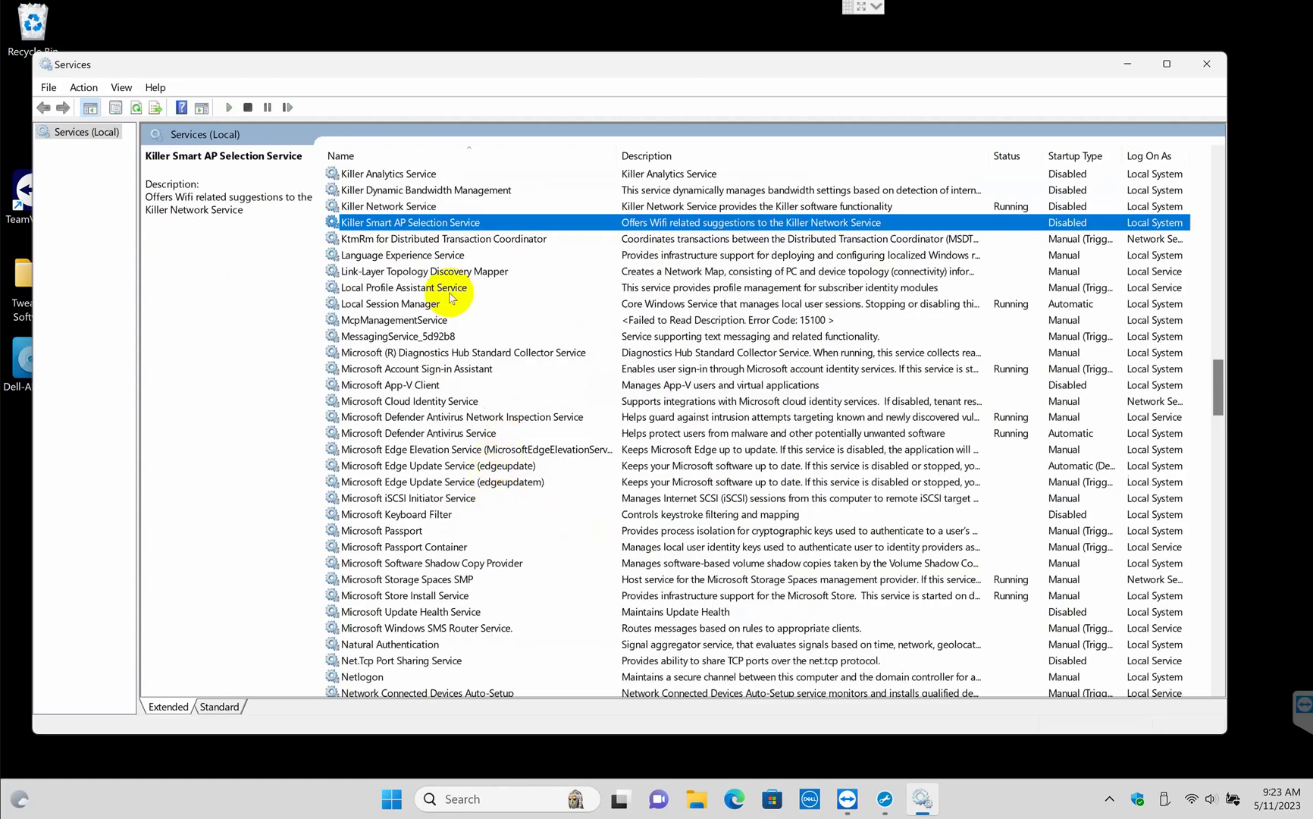
Scroll down the services list and jump to the services starting with X
{"action": "left_click", "coordinate": [431, 242]}
{"action": "scroll", "coordinate": [431, 242], "scroll_direction": "down", "scroll_amount": 20}
{"action": "key", "text": "x"}
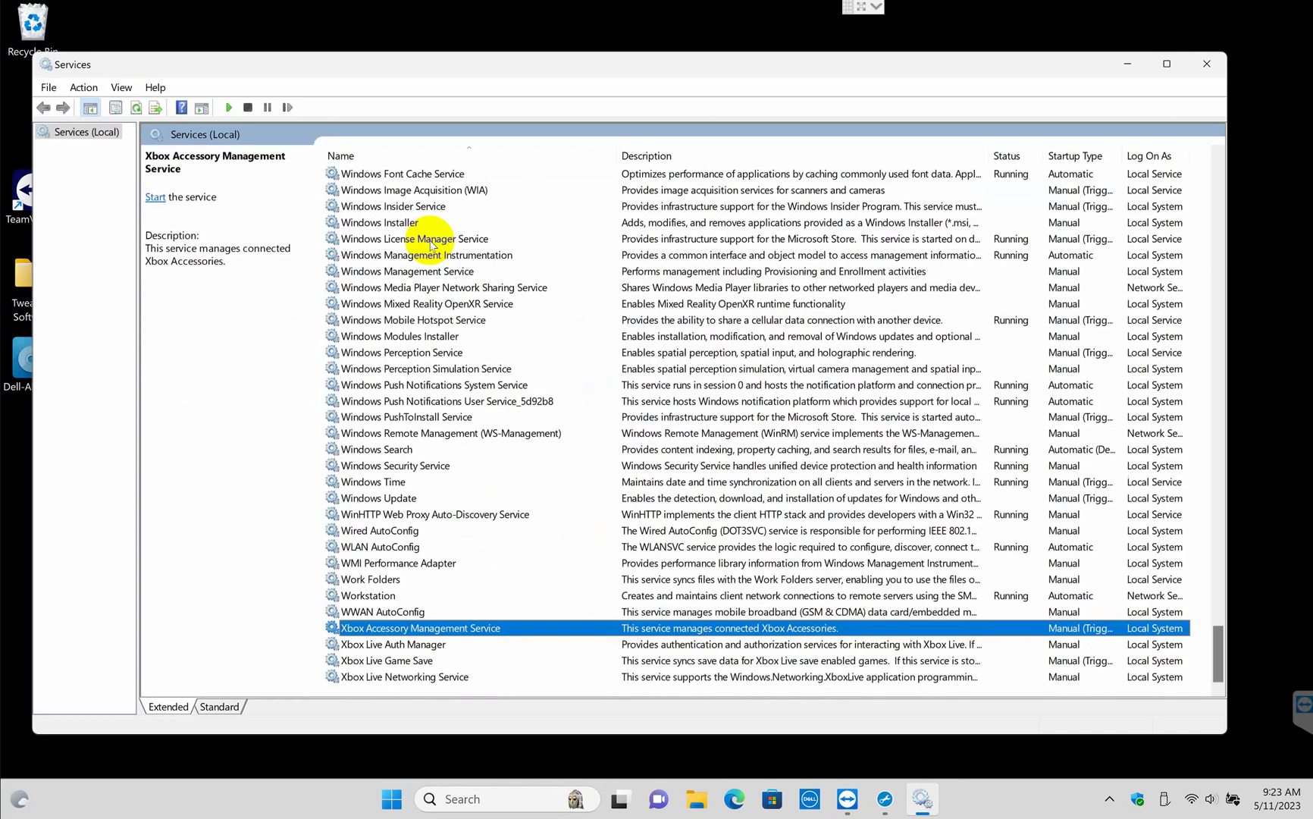
{"action": "left_click", "coordinate": [1205, 65]}
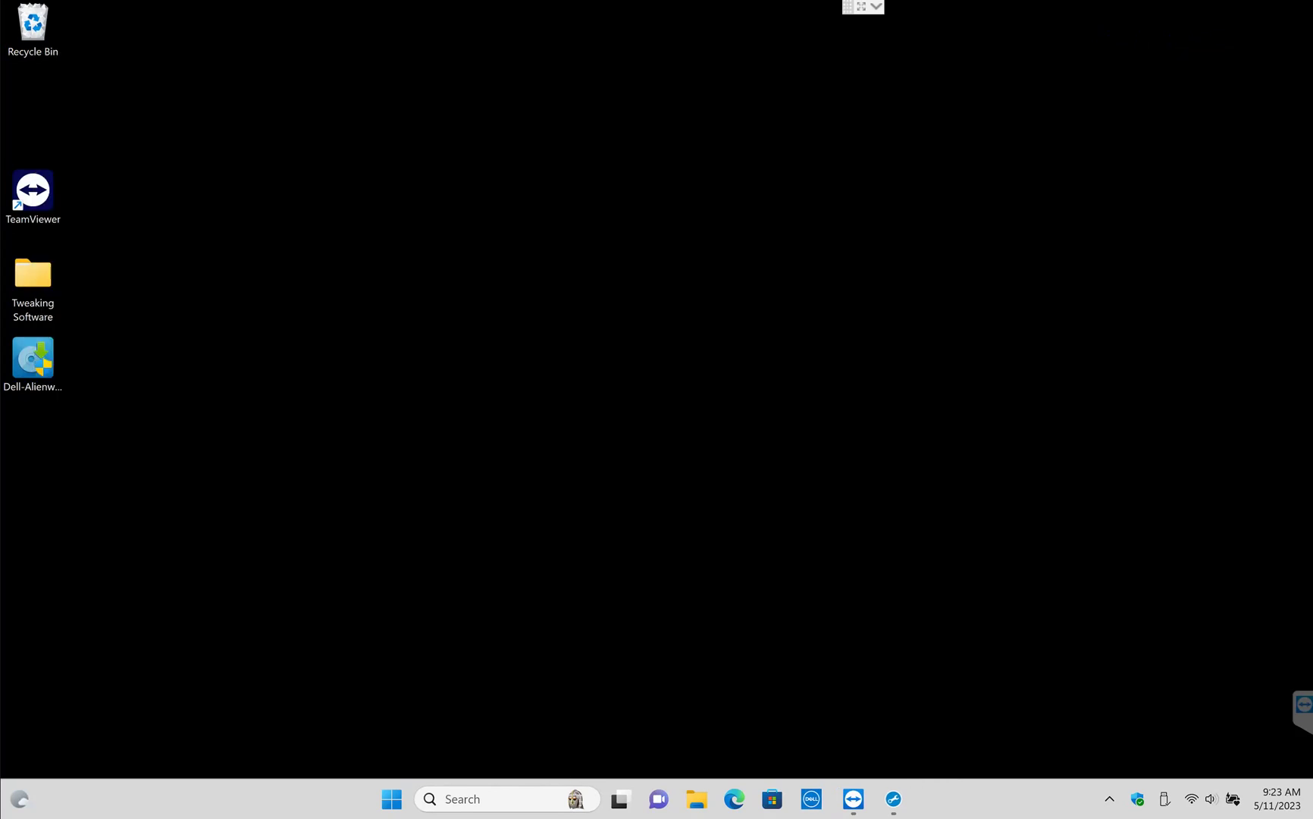
{"action": "left_click", "coordinate": [412, 799]}
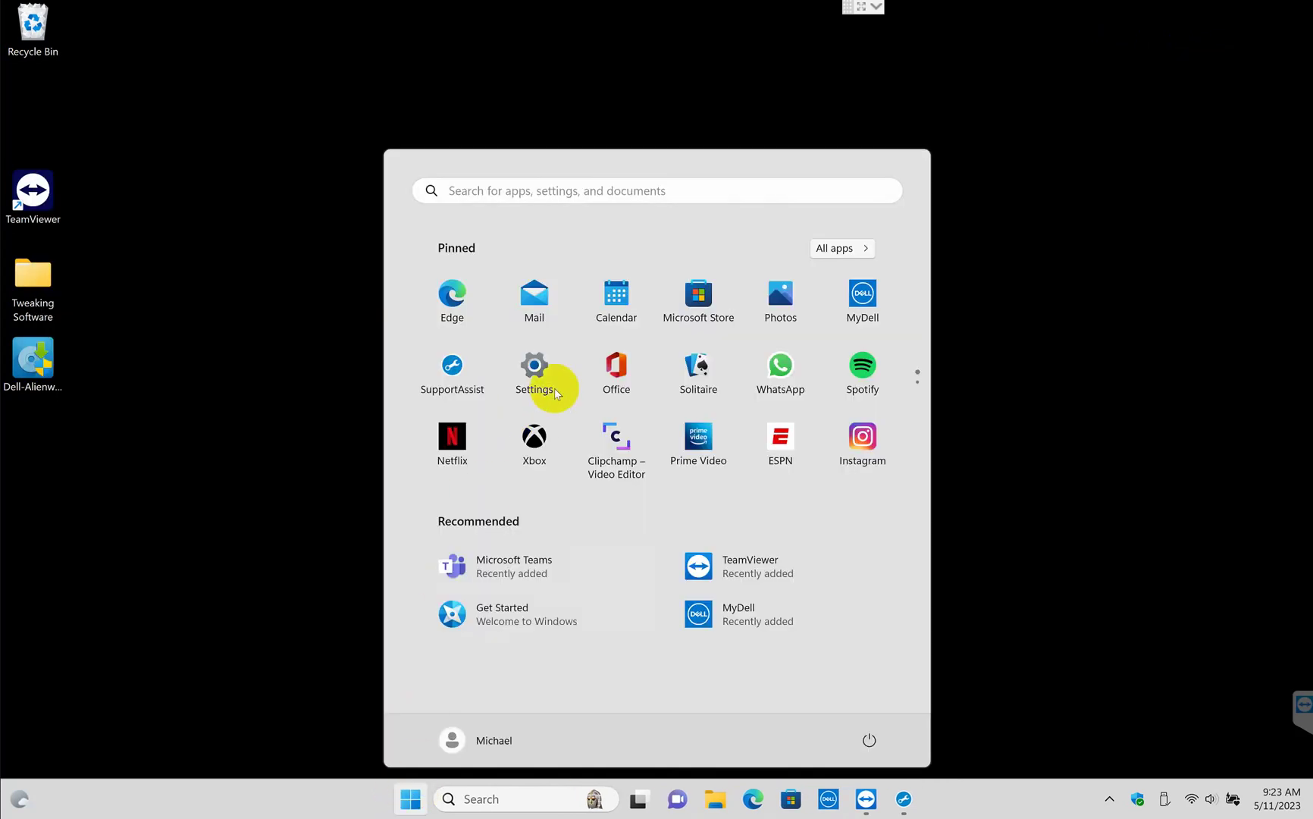
{"action": "type", "text": "kill"}
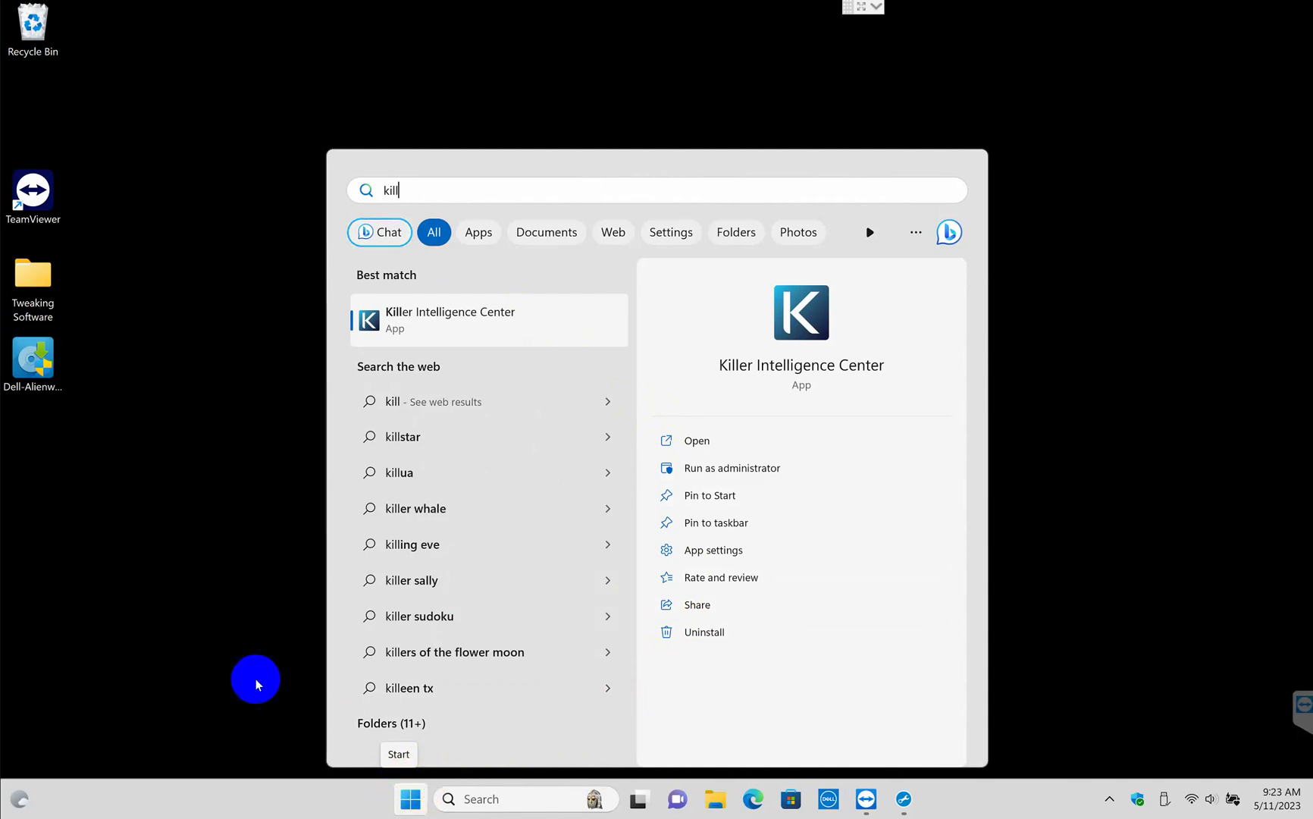
{"action": "left_click", "coordinate": [203, 641]}
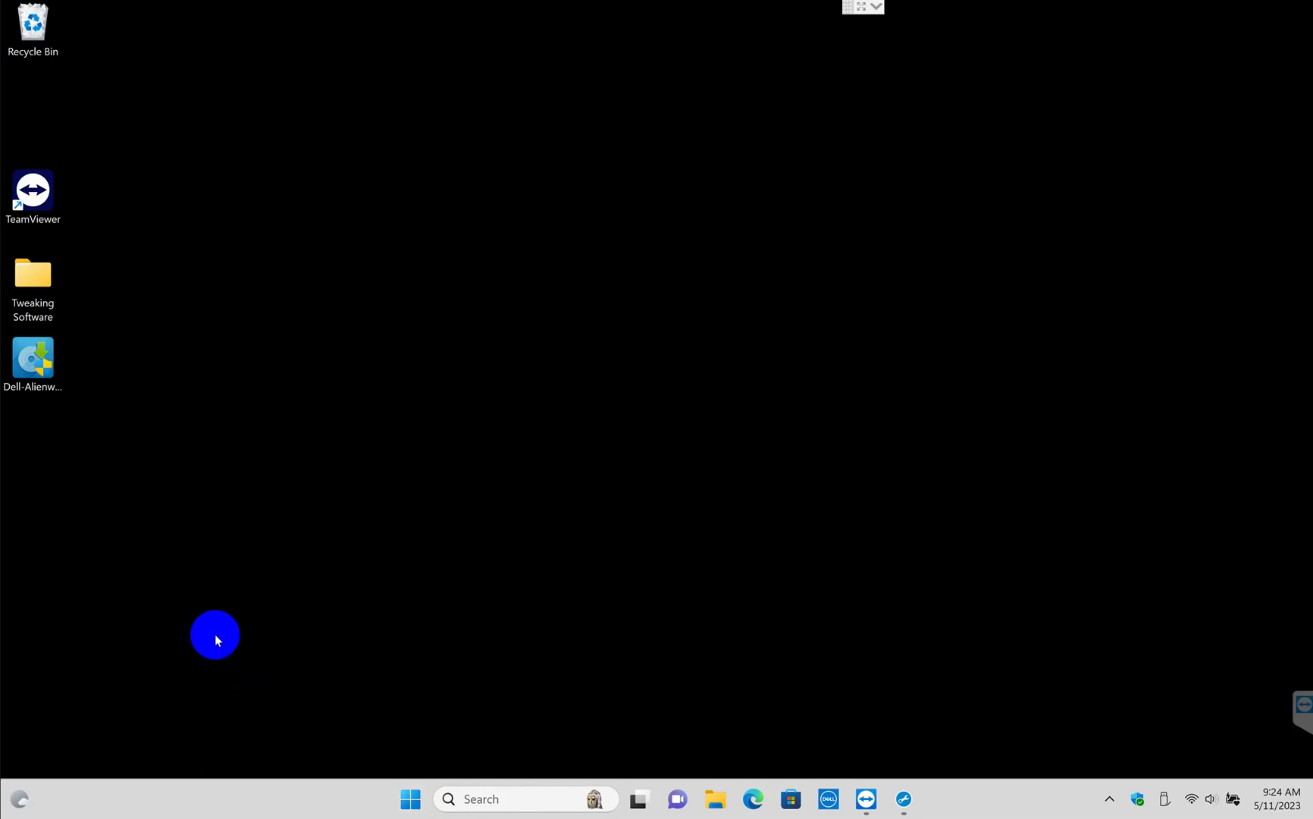